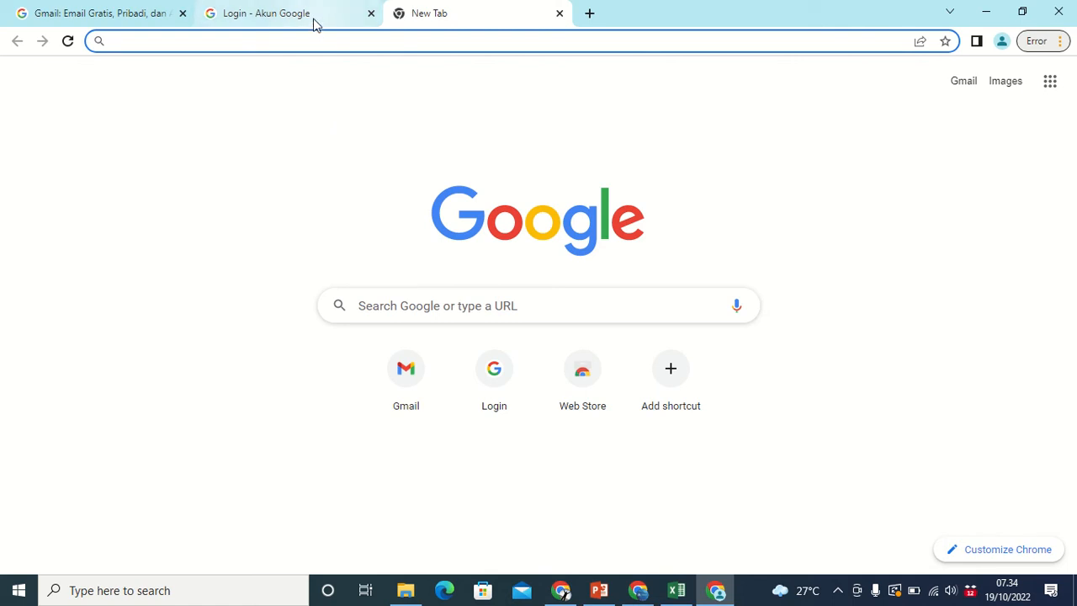
Glance at the Google login page, then return to the blank new tab.
{"action": "mouse_move", "coordinate": [312, 24]}
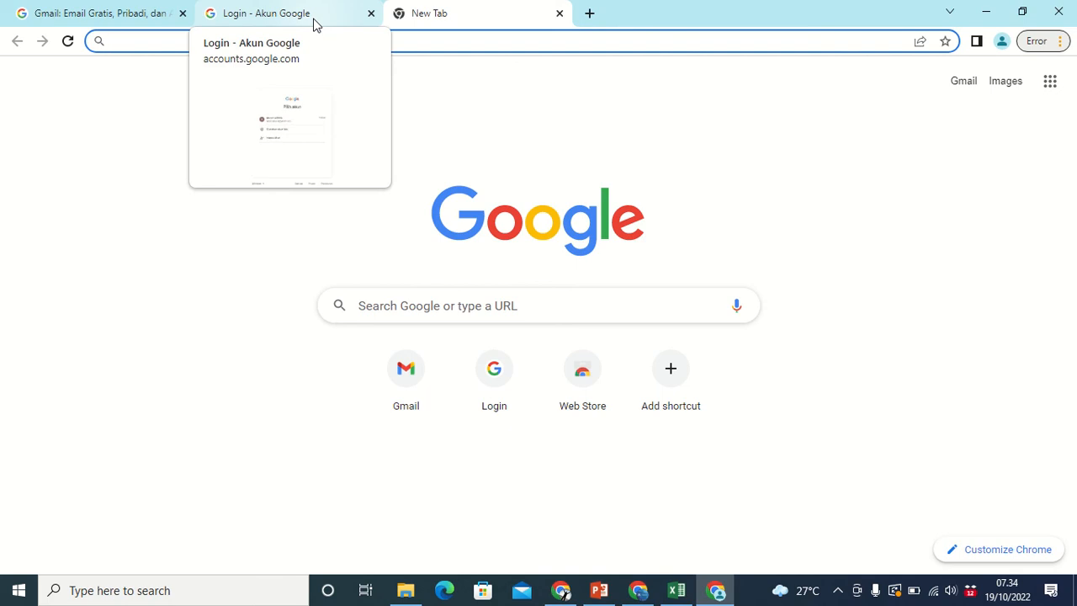
{"action": "left_click", "coordinate": [313, 24]}
{"action": "left_click", "coordinate": [394, 18]}
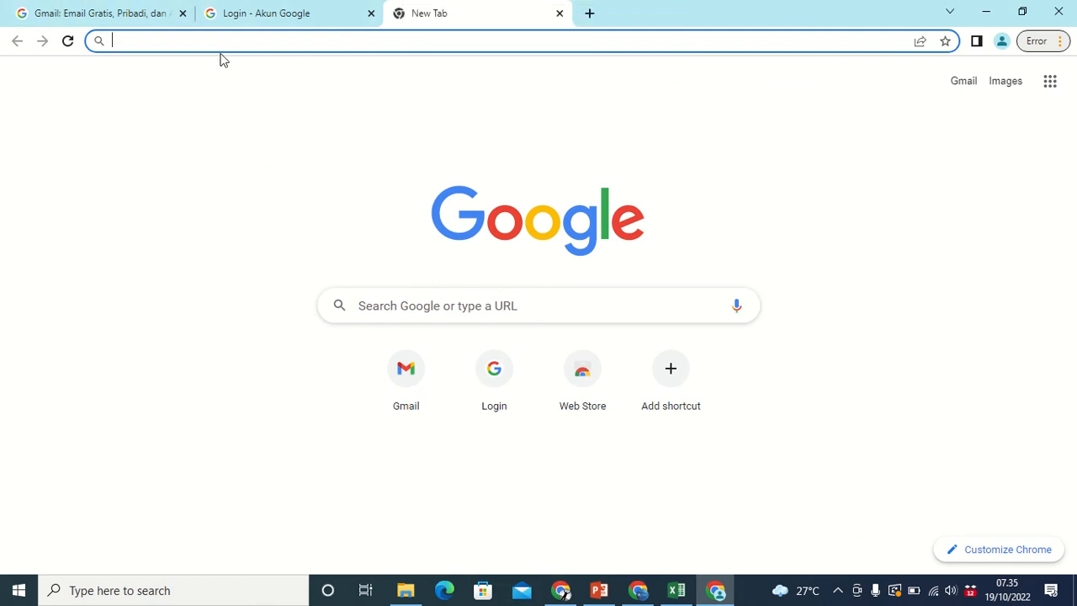
Load gmail.com, dismiss the translation offer and open the Buat Akun Google sign-up form.
{"action": "type", "text": "gmail.com"}
{"action": "key", "text": "Return"}
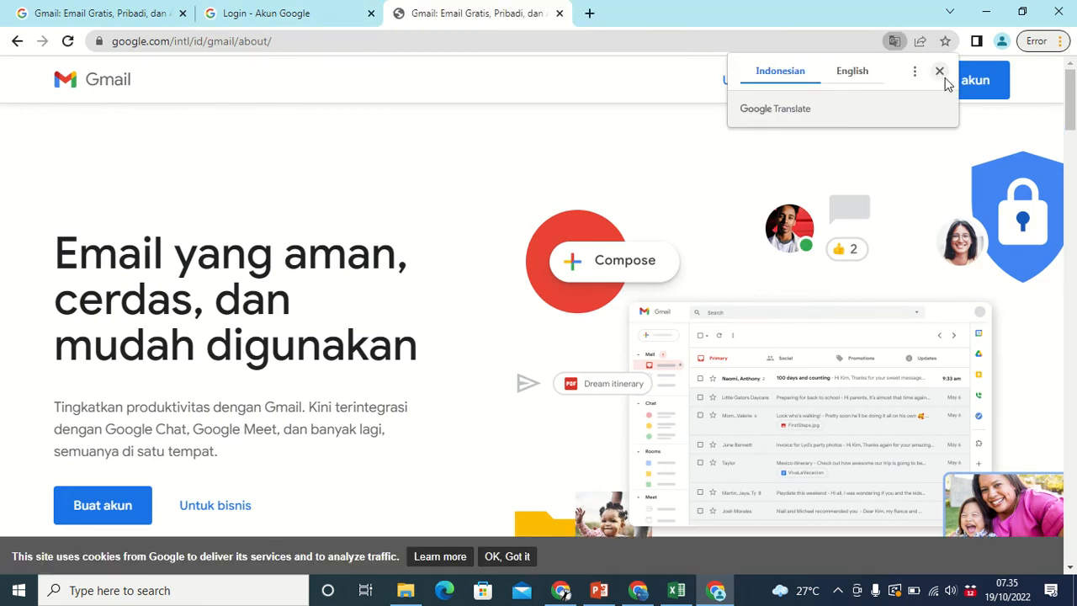
{"action": "left_click", "coordinate": [939, 71]}
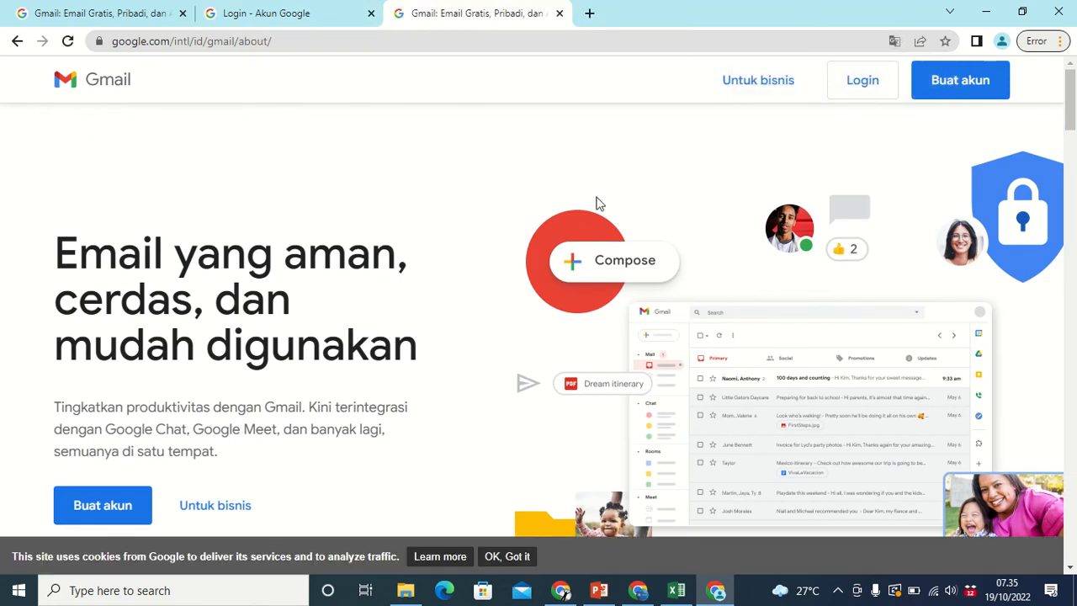
{"action": "left_click", "coordinate": [961, 87]}
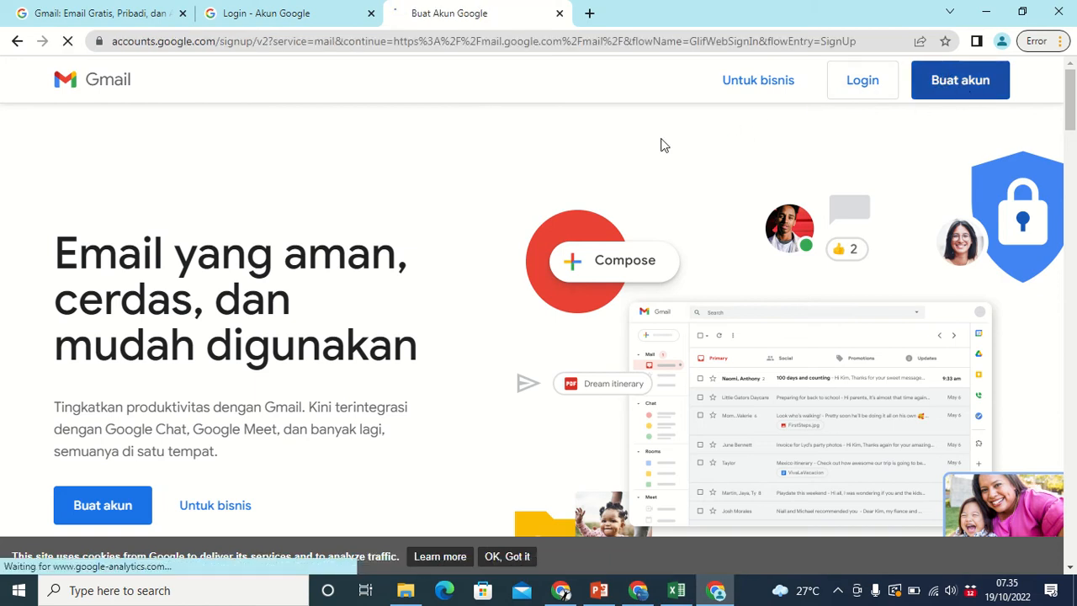
{"action": "left_click", "coordinate": [346, 244]}
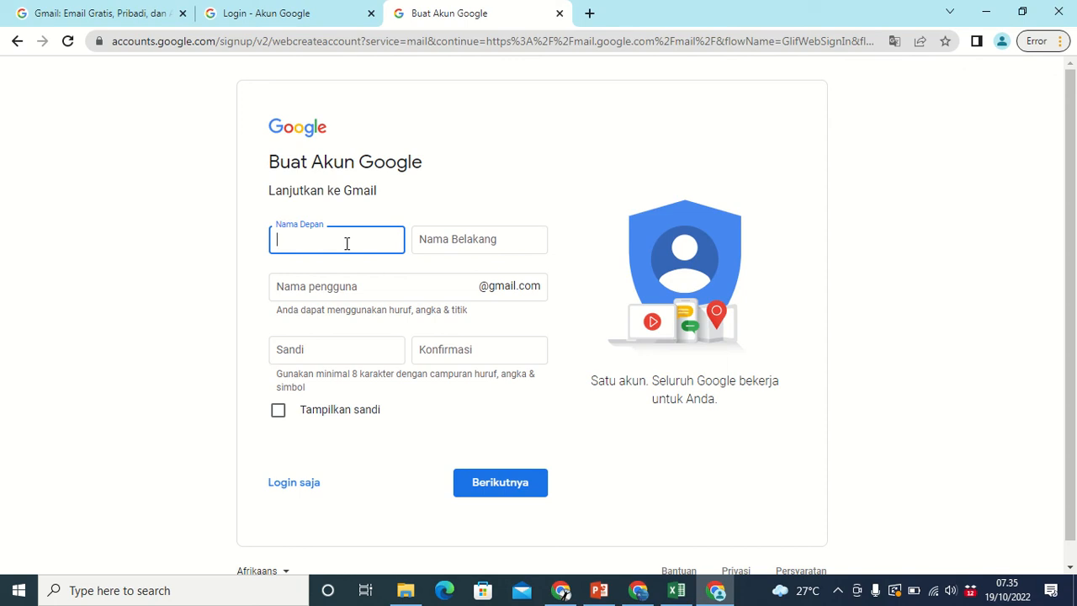
Enter the account holder's first and last name, capitalizing the last name.
{"action": "left_click", "coordinate": [442, 242]}
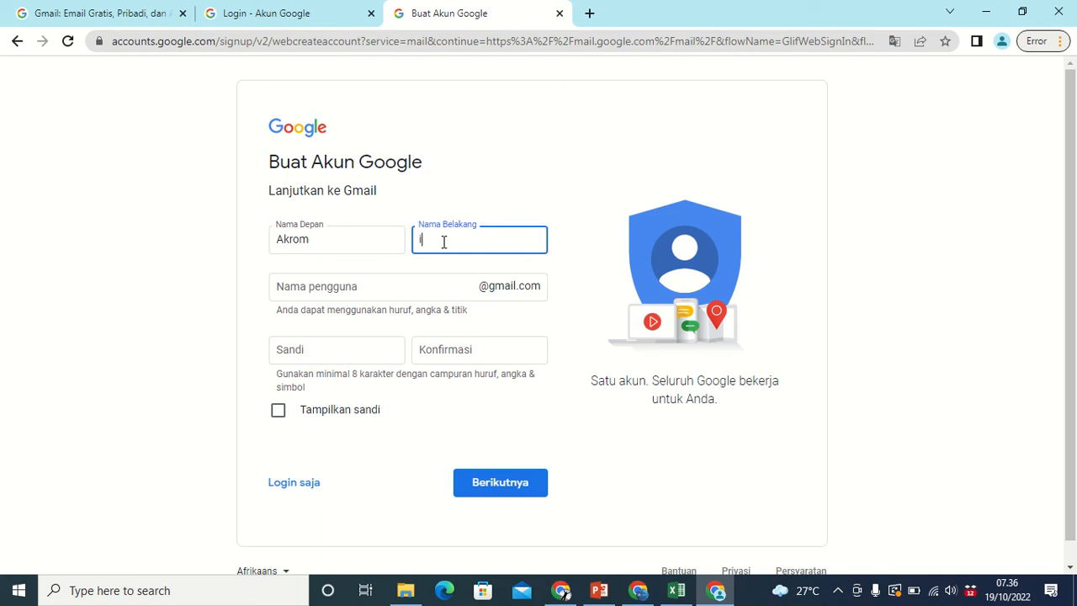
{"action": "type", "text": "informatika"}
{"action": "left_click", "coordinate": [538, 199]}
{"action": "left_click", "coordinate": [428, 238]}
{"action": "key", "text": "BackSpace"}
{"action": "type", "text": "I"}
Choose the new Gmail username, correcting a typo.
{"action": "left_click", "coordinate": [409, 283]}
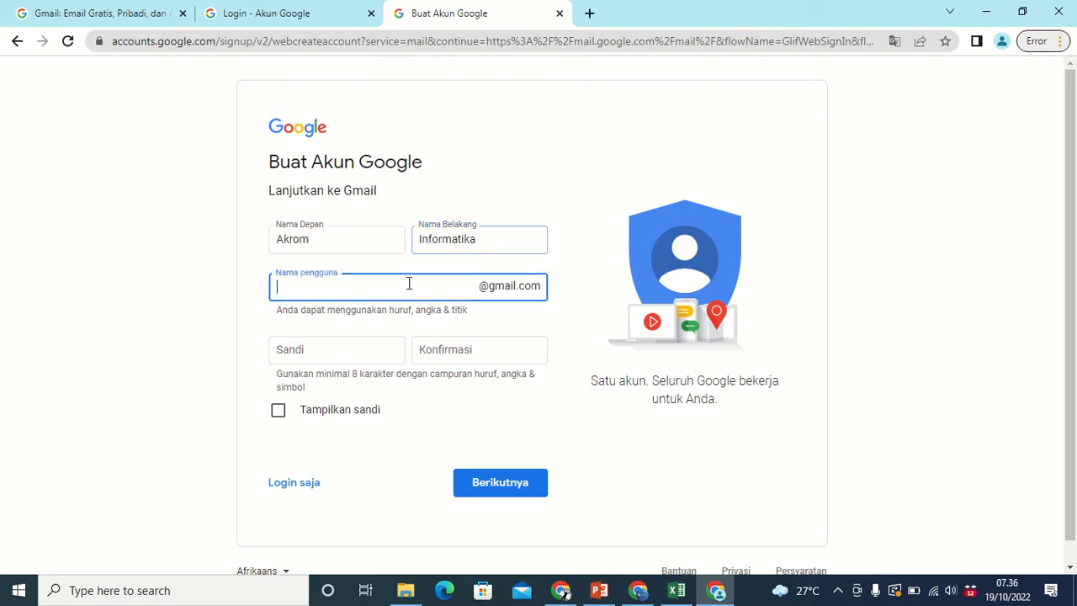
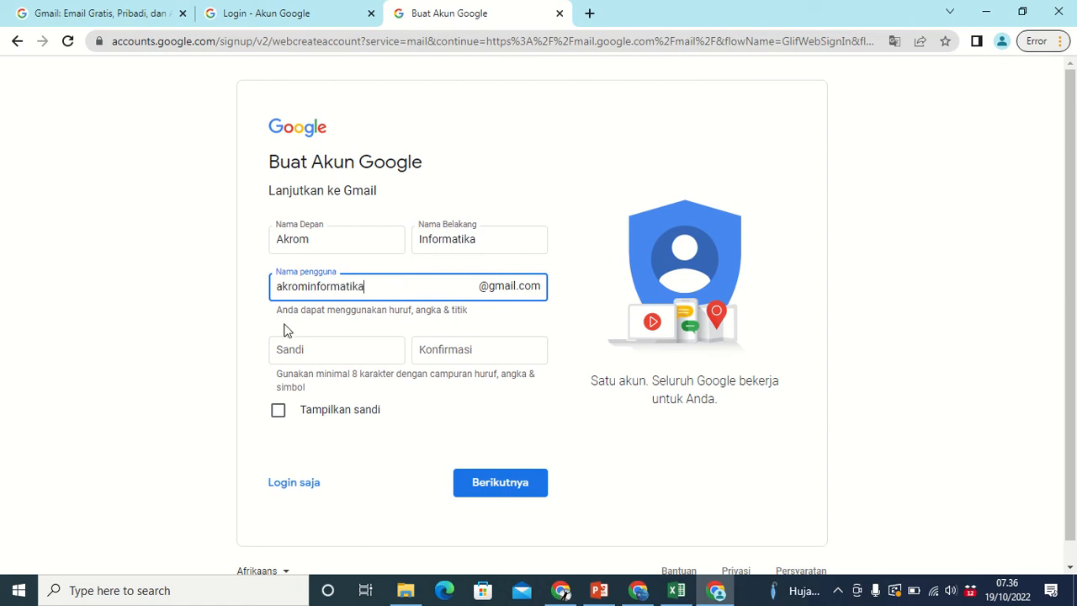
{"action": "left_click", "coordinate": [353, 322]}
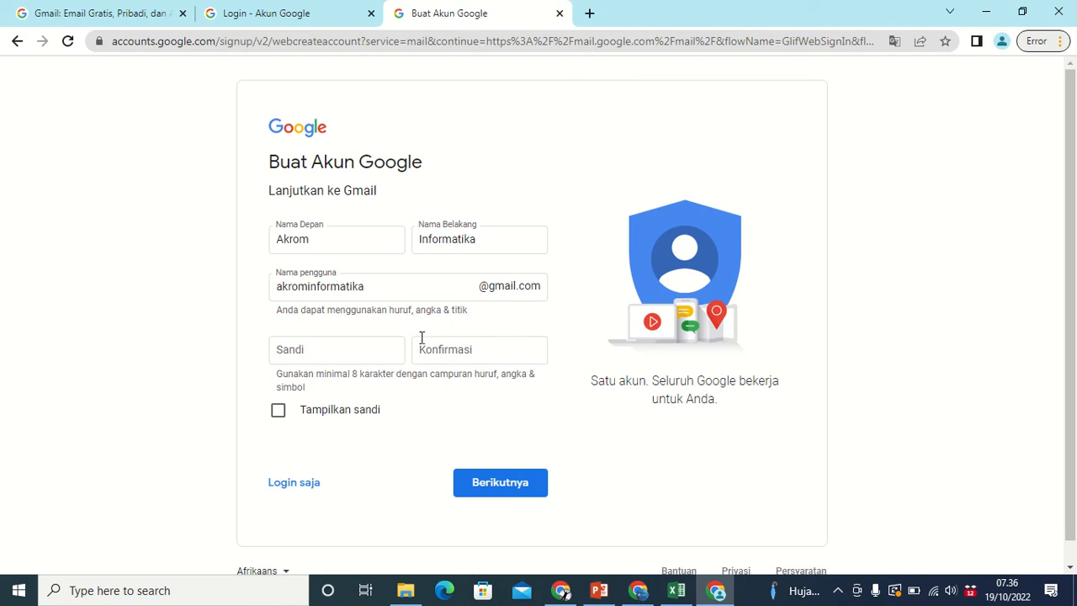
Type the account password in Sandi and repeat it in Konfirmasi.
{"action": "left_click", "coordinate": [367, 349]}
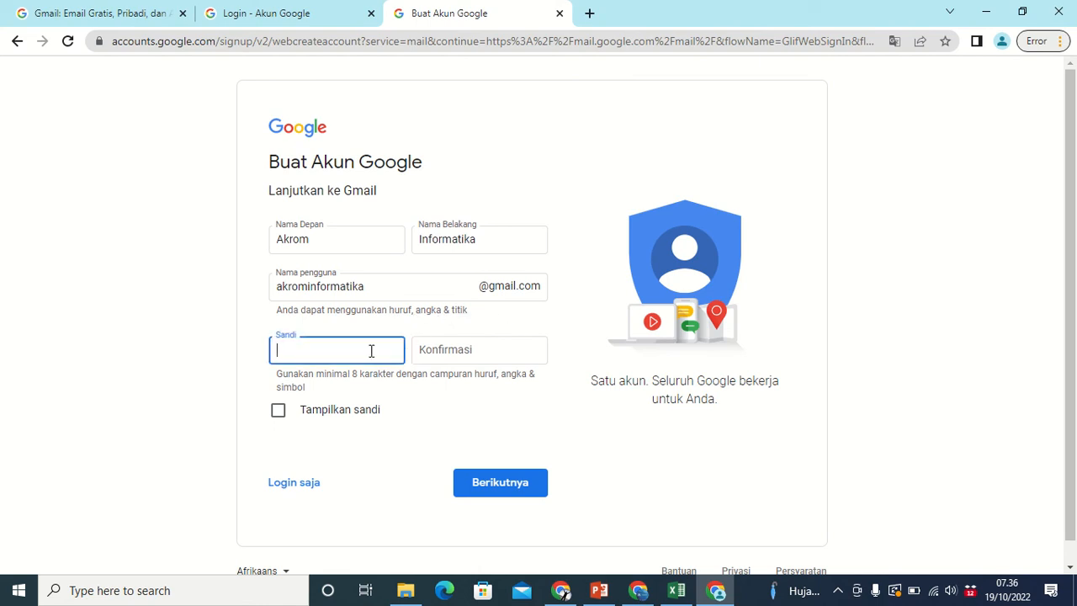
{"action": "type", "text": "••••"}
{"action": "key", "text": "BackSpace"}
{"action": "key", "text": "BackSpace"}
{"action": "key", "text": "BackSpace"}
{"action": "key", "text": "BackSpace"}
{"action": "type", "text": "•••••••••••••••"}
{"action": "left_click", "coordinate": [450, 346]}
{"action": "type", "text": "•••••"}
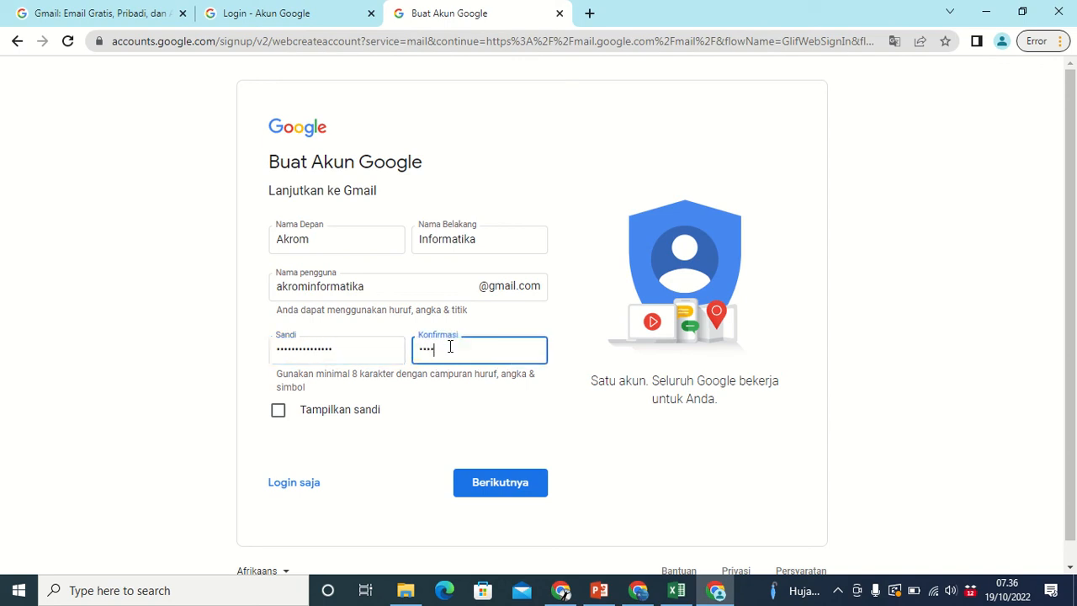
{"action": "key", "text": "BackSpace"}
{"action": "key", "text": "BackSpace"}
{"action": "key", "text": "BackSpace"}
{"action": "key", "text": "BackSpace"}
{"action": "key", "text": "BackSpace"}
{"action": "type", "text": "•••••••••••••••"}
{"action": "left_click", "coordinate": [503, 492]}
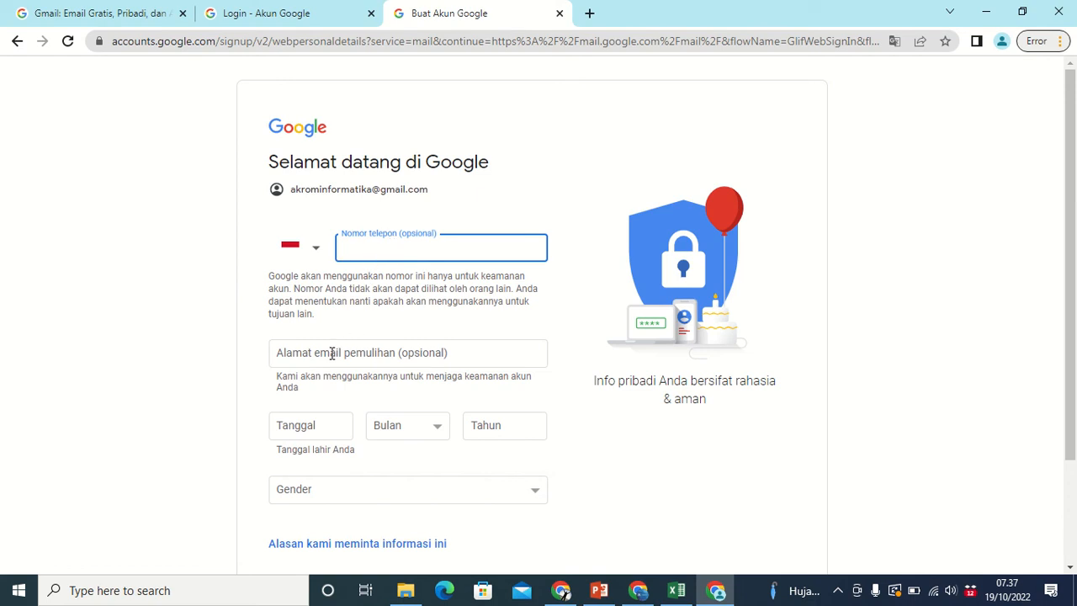
{"action": "scroll", "coordinate": [387, 353], "scroll_direction": "down", "scroll_amount": 2}
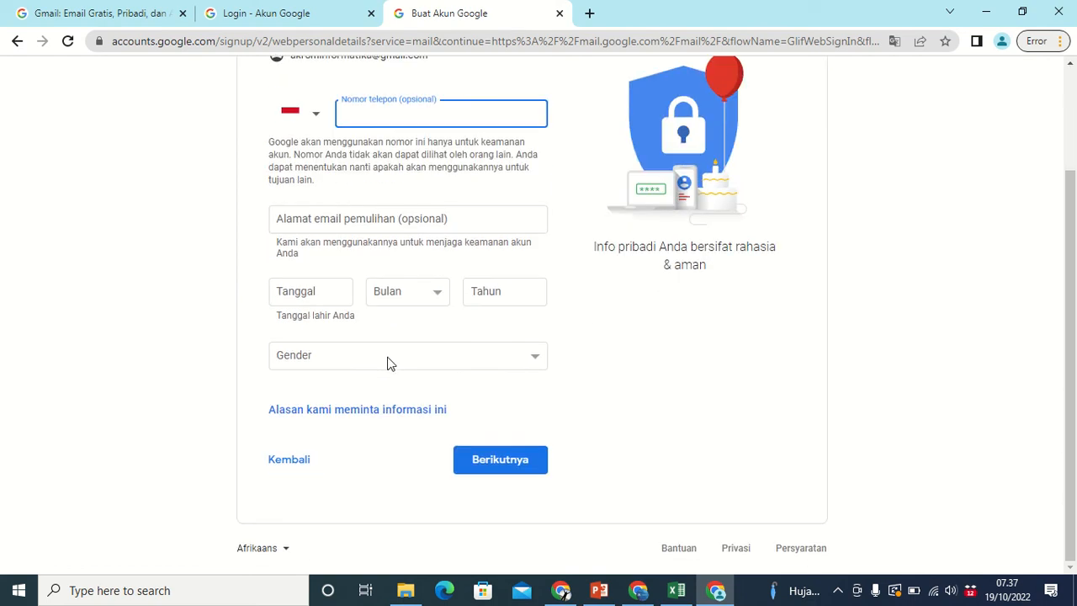
{"action": "left_click", "coordinate": [342, 289]}
{"action": "type", "text": "12"}
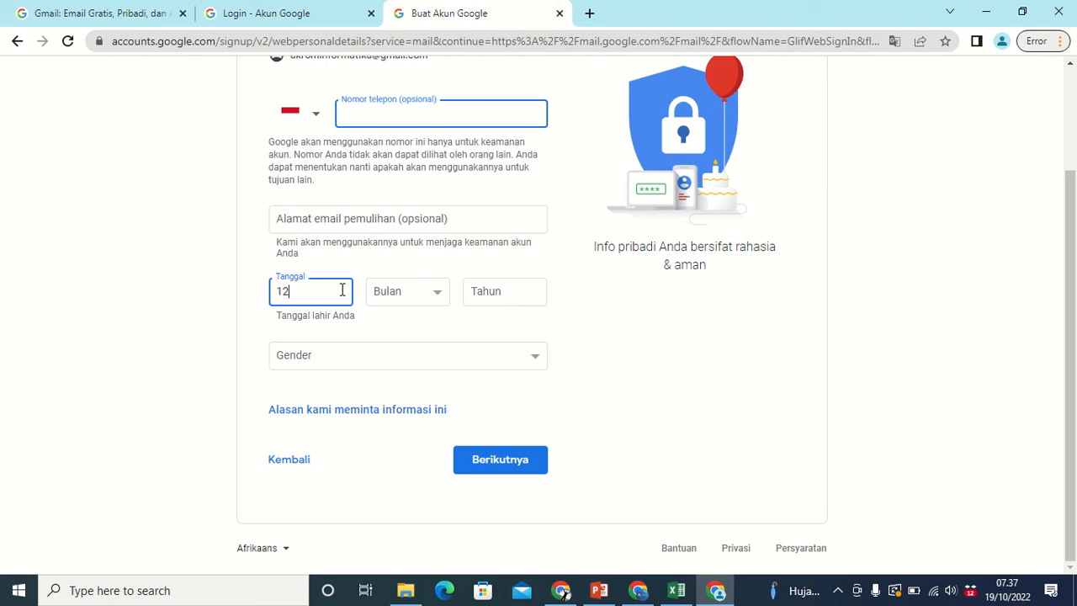
{"action": "left_click", "coordinate": [408, 291]}
{"action": "left_click", "coordinate": [406, 437]}
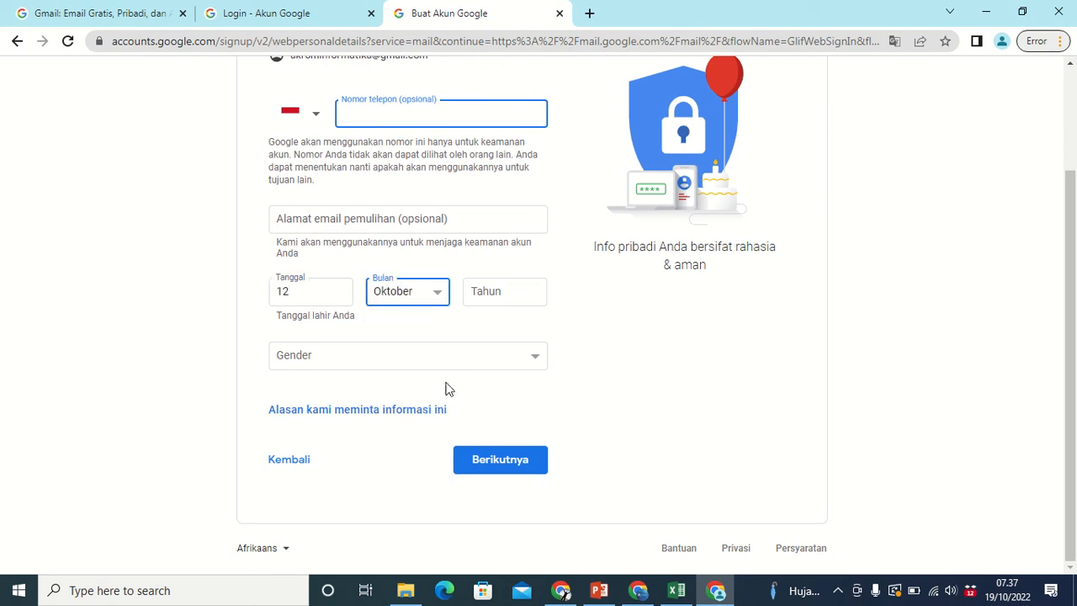
{"action": "left_click", "coordinate": [495, 291]}
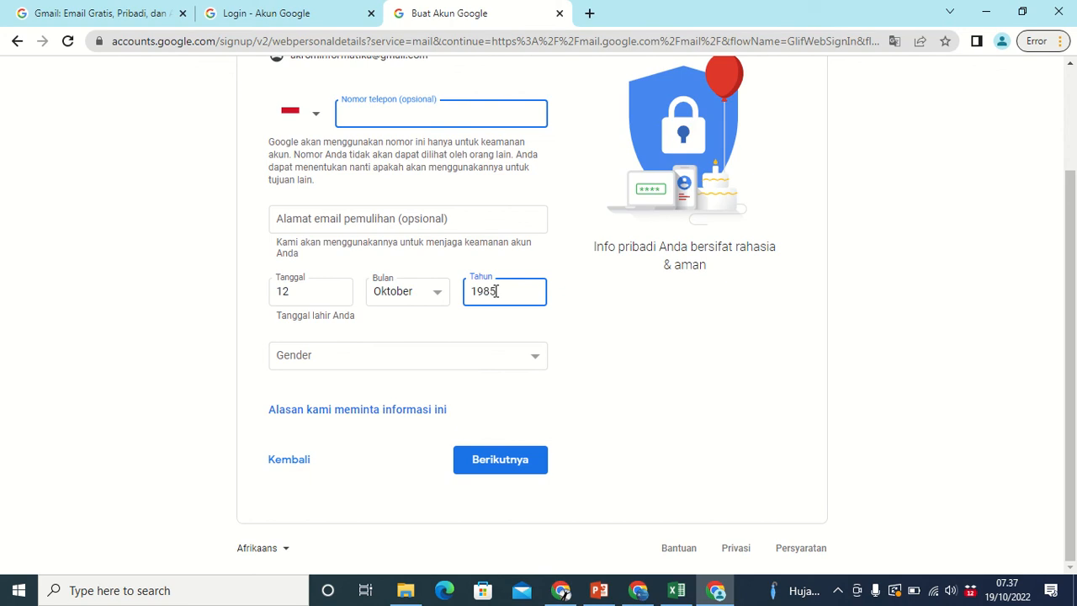
{"action": "left_click", "coordinate": [481, 355]}
{"action": "left_click", "coordinate": [399, 390]}
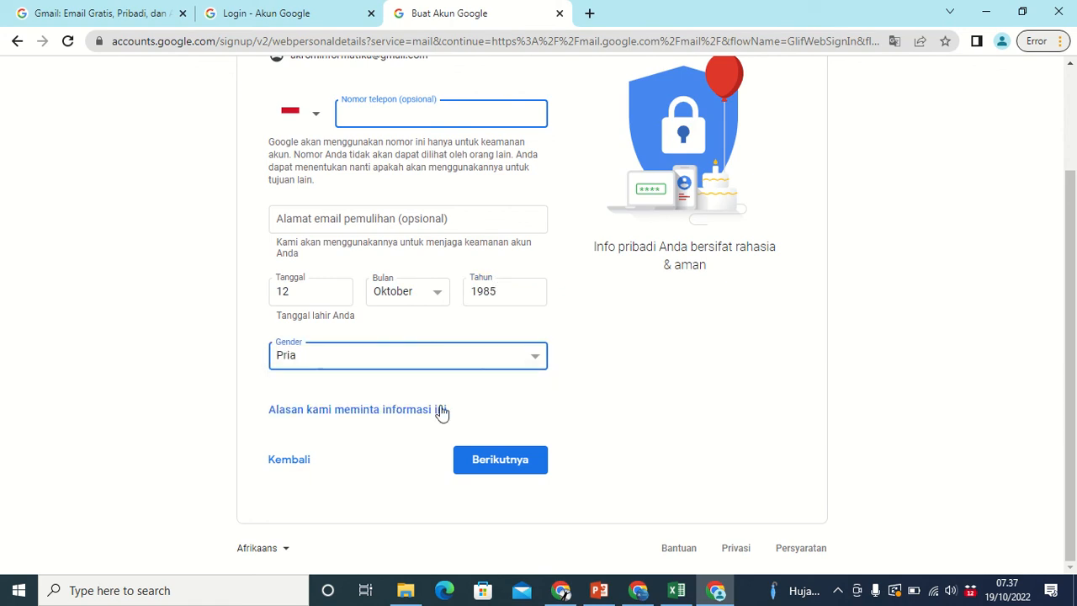
{"action": "left_click", "coordinate": [492, 464]}
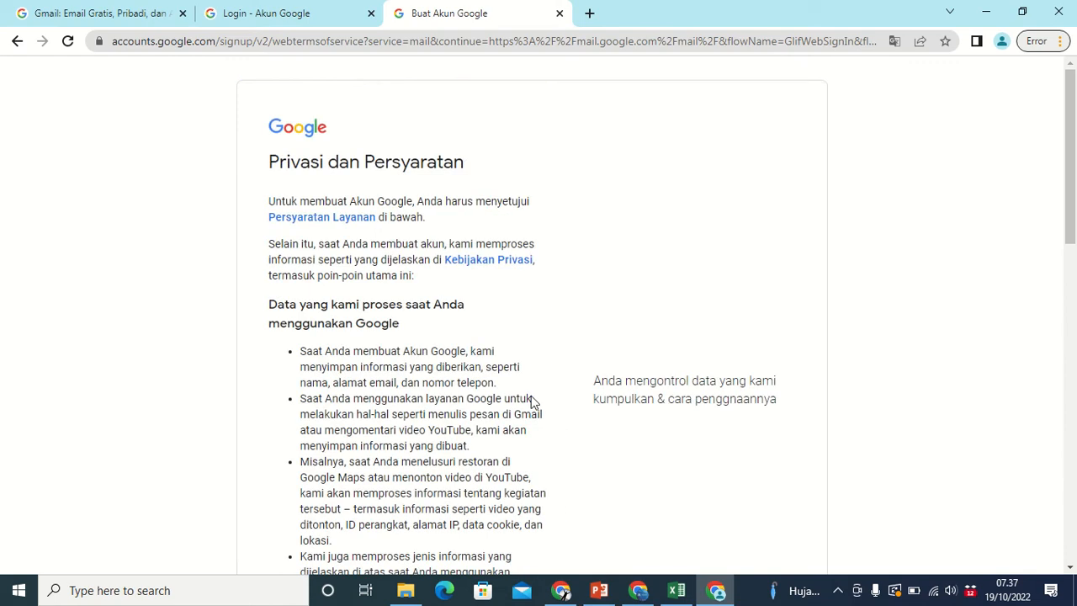
Scroll to the bottom of Privasi dan Persyaratan and accept with Saya setuju.
{"action": "scroll", "coordinate": [529, 401], "scroll_direction": "down", "scroll_amount": 5}
{"action": "scroll", "coordinate": [505, 370], "scroll_direction": "down", "scroll_amount": 6}
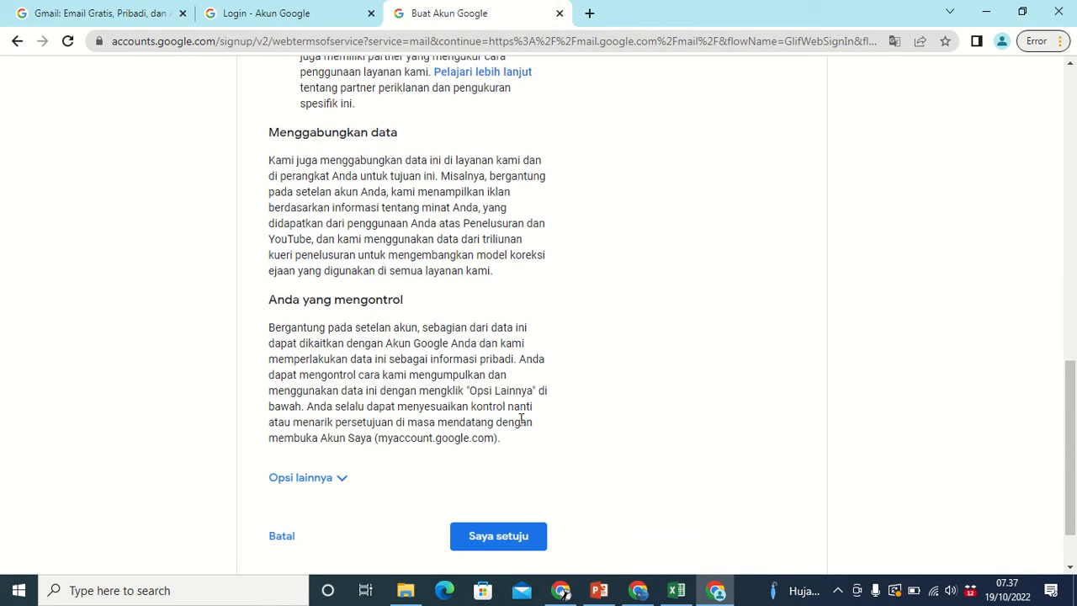
{"action": "left_click", "coordinate": [496, 539]}
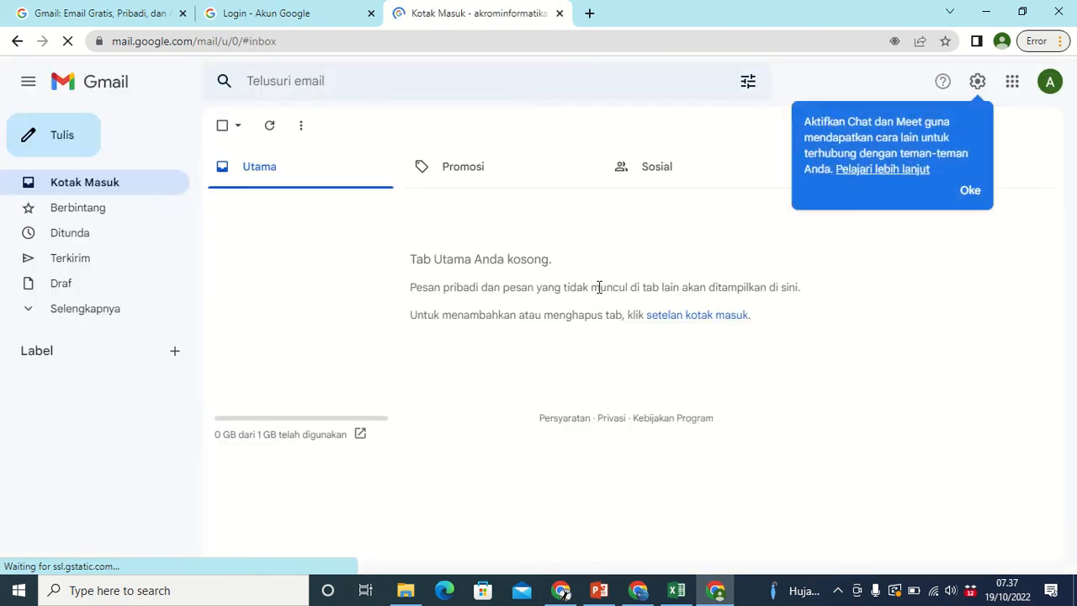
{"action": "left_click", "coordinate": [910, 233]}
{"action": "left_click", "coordinate": [971, 191]}
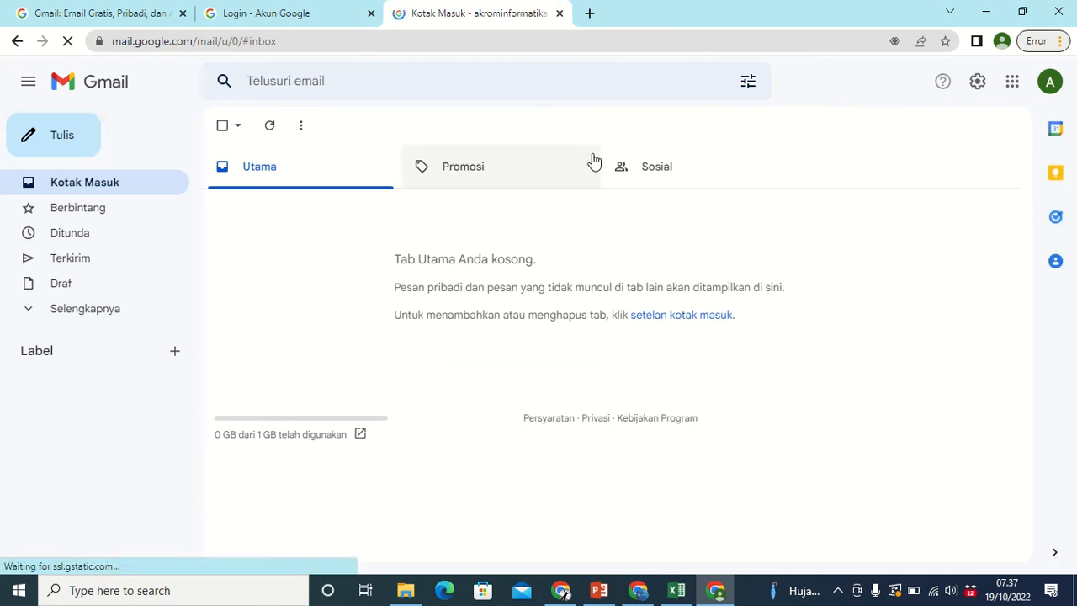
{"action": "left_click", "coordinate": [324, 81]}
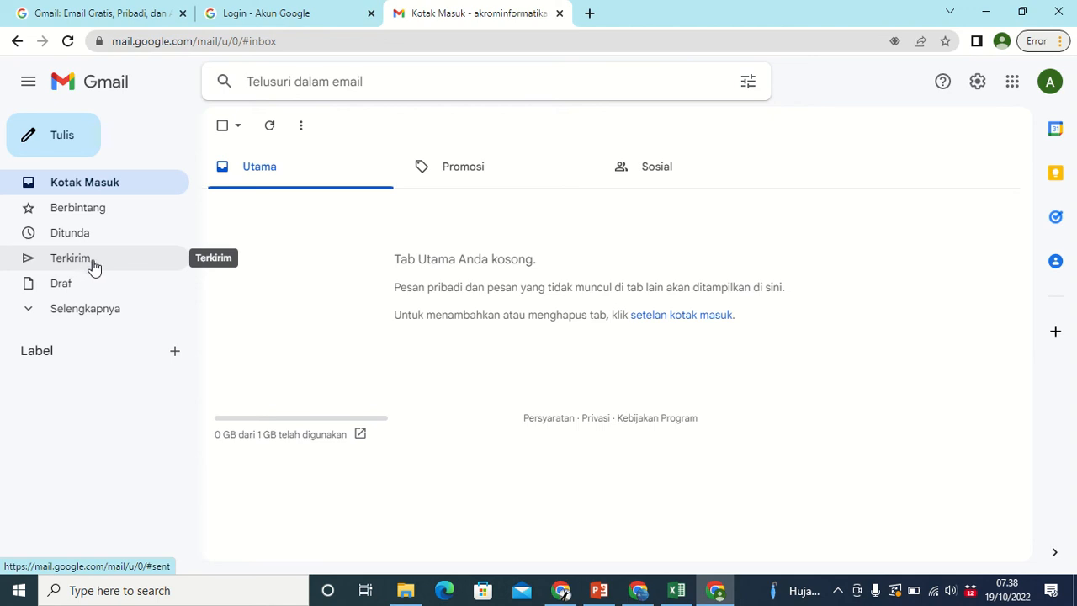
{"action": "left_click", "coordinate": [53, 308]}
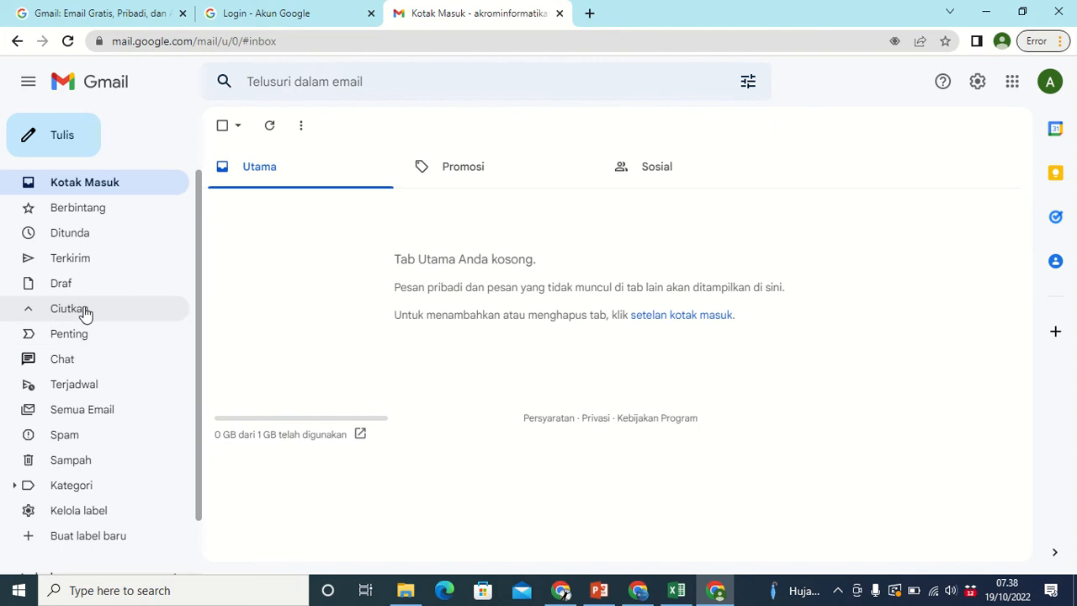
{"action": "left_click", "coordinate": [33, 315]}
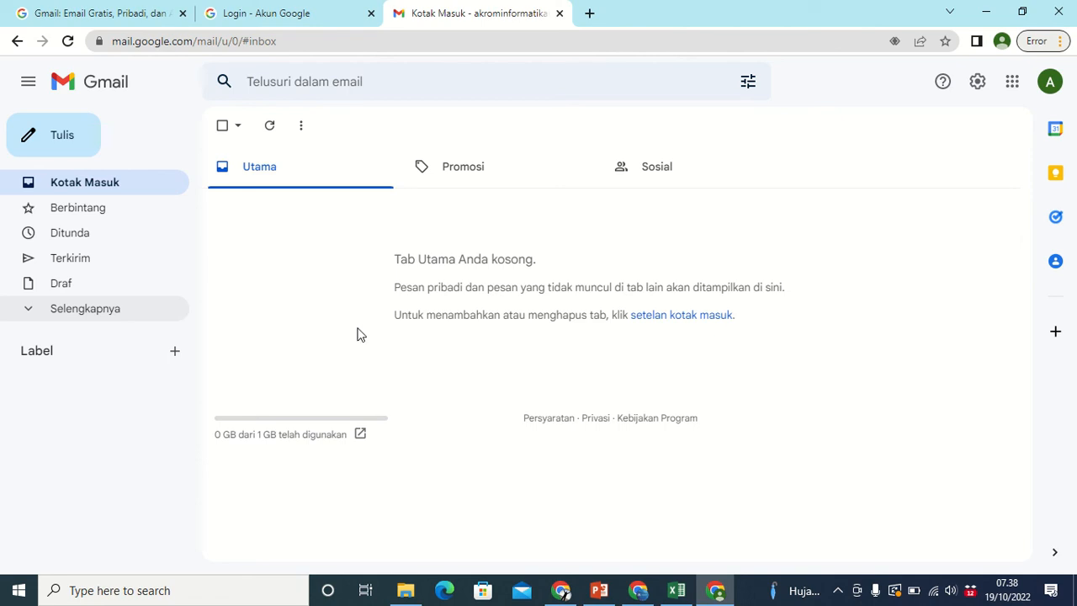
Start a new email to the recipient's address with subject 'Perkenalan Diri Kelas 7 Ikhwan/Akhwat'.
{"action": "left_click", "coordinate": [40, 139]}
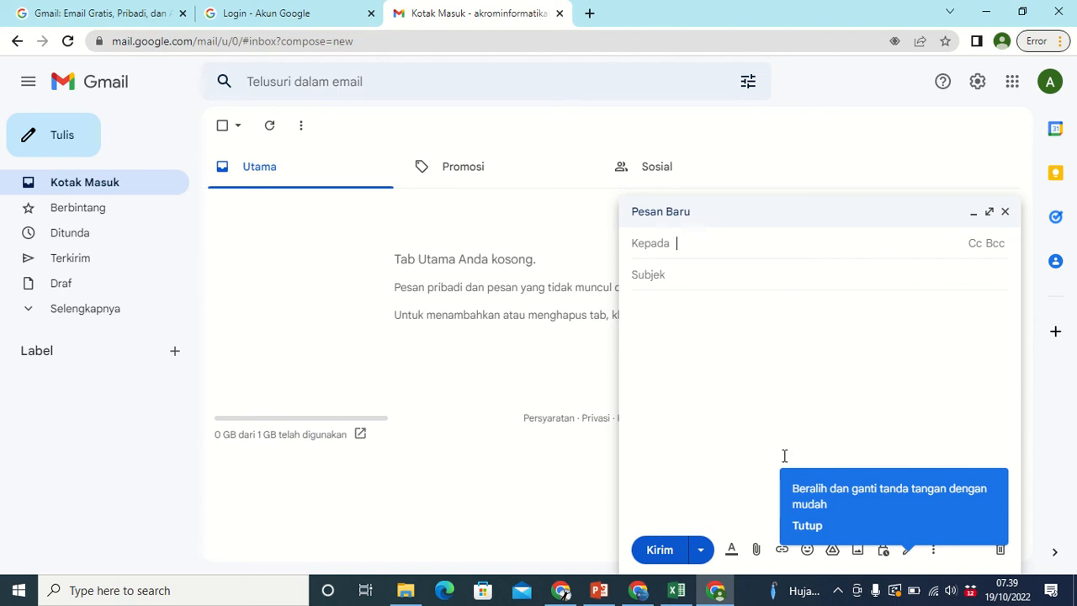
{"action": "left_click", "coordinate": [808, 526]}
{"action": "left_click", "coordinate": [689, 241]}
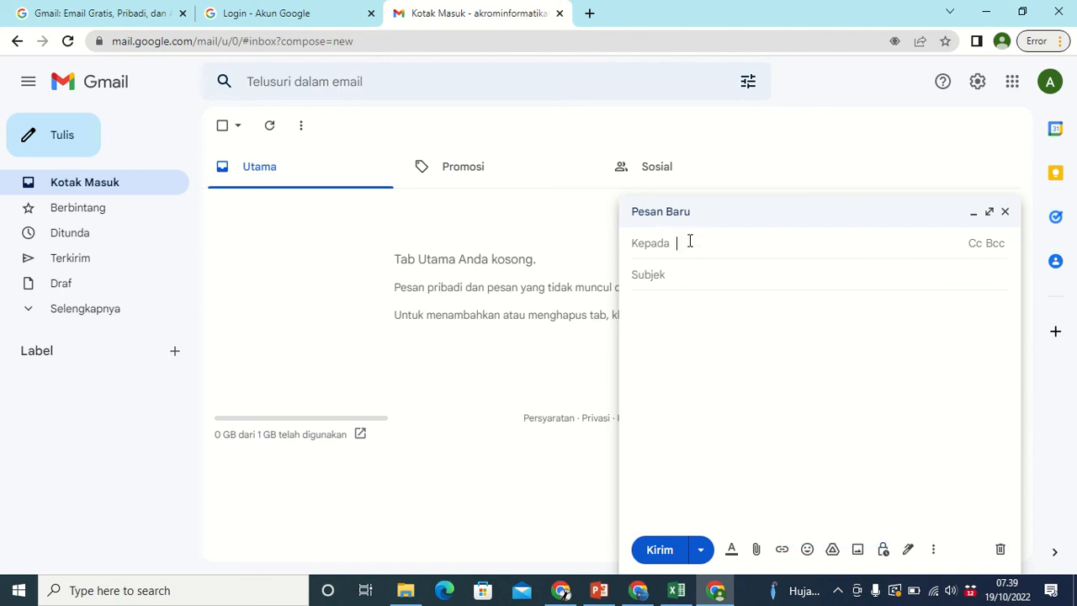
{"action": "left_click", "coordinate": [693, 274]}
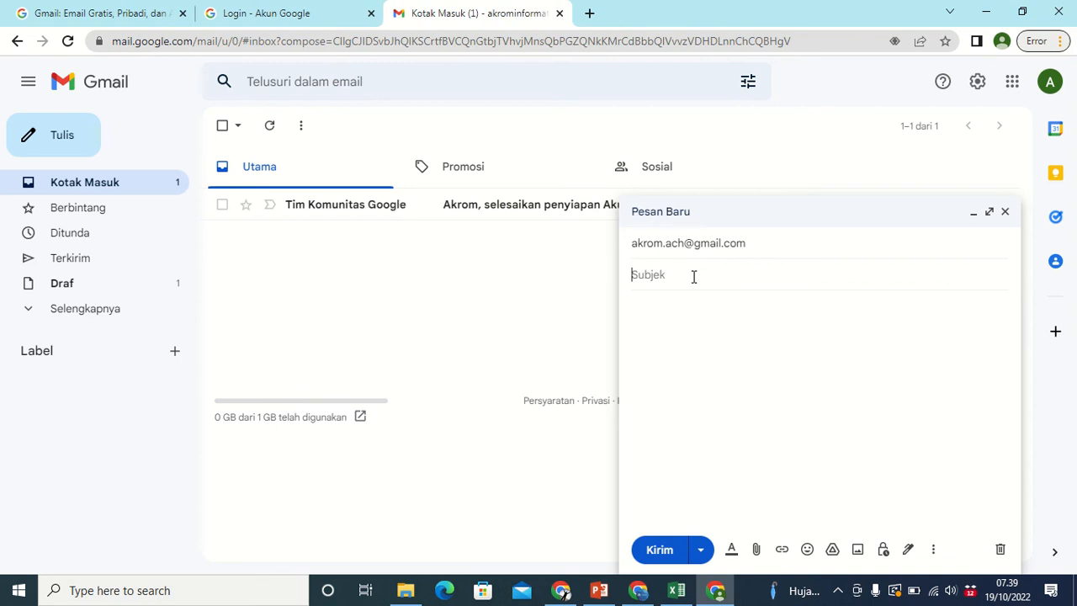
{"action": "type", "text": "Perkenalan Diri"}
{"action": "left_click", "coordinate": [674, 312]}
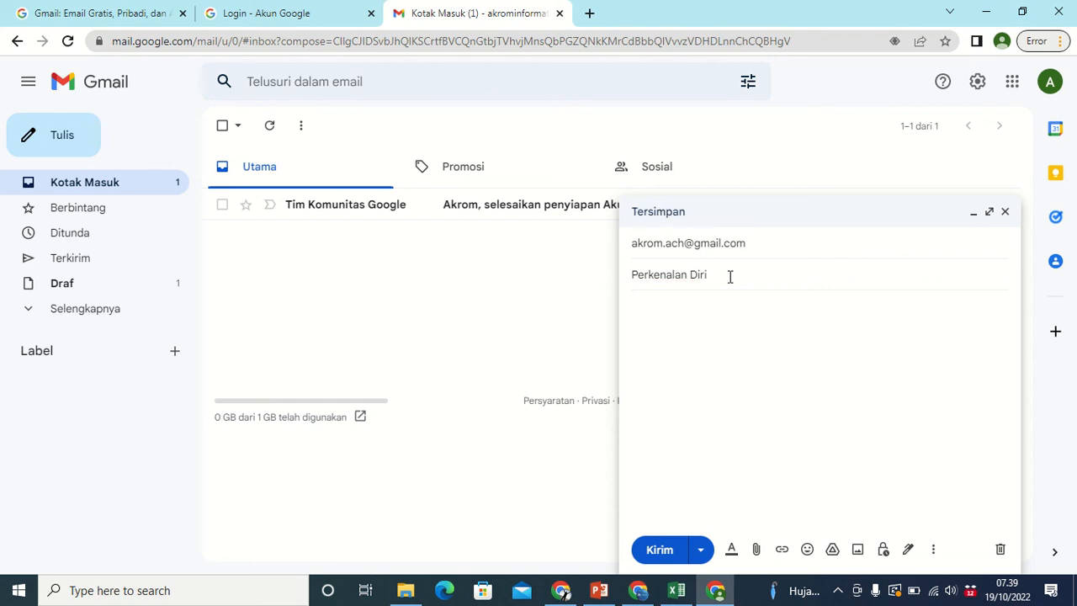
{"action": "type", "text": "Kelas "}
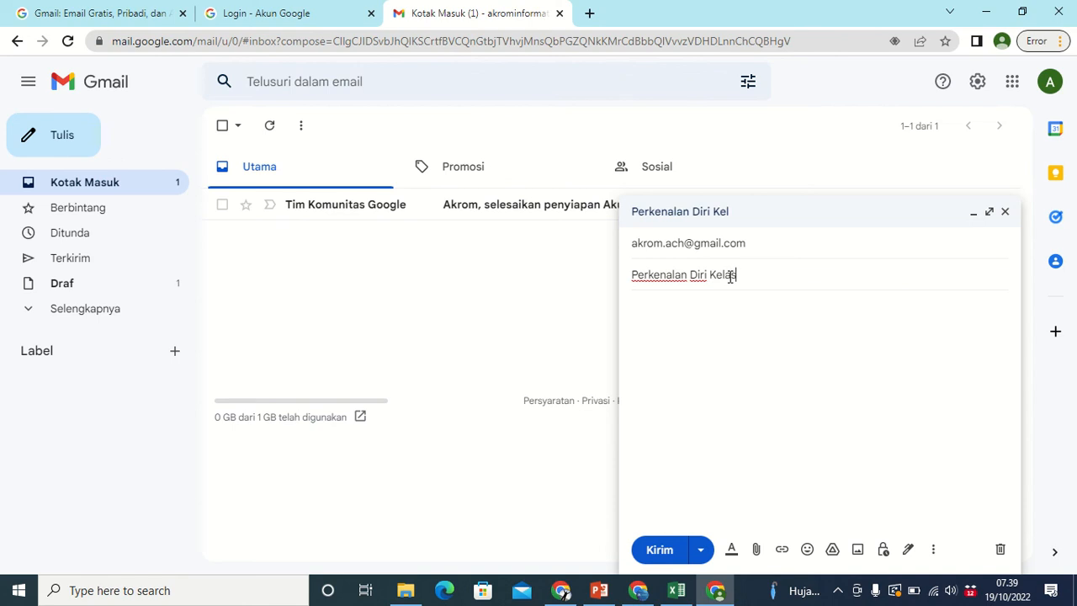
{"action": "type", "text": "7 Ikhwan/Akhwat"}
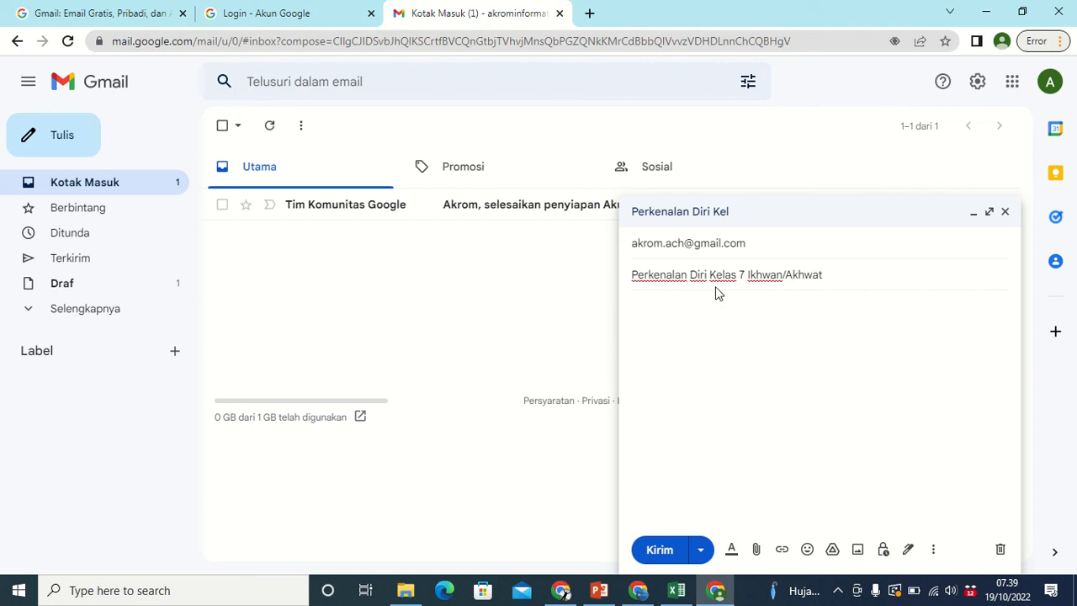
Write the body: Assalamualaikum greeting, class 7 SMP Adzkia introduction, computer-lesson request, attachment note.
{"action": "left_click", "coordinate": [647, 312]}
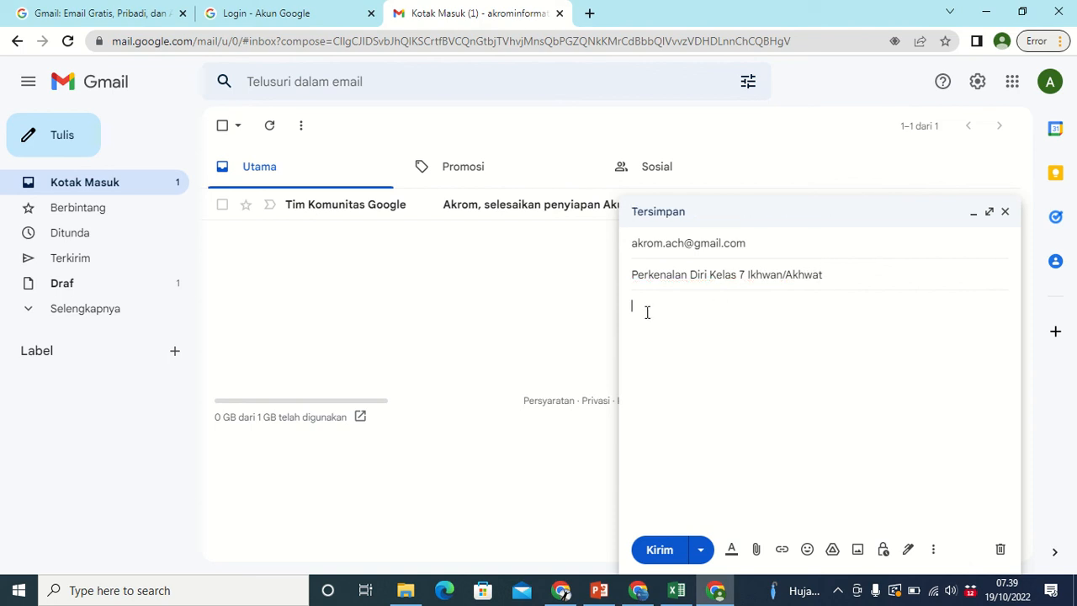
{"action": "type", "text": "Assalamualaikum"}
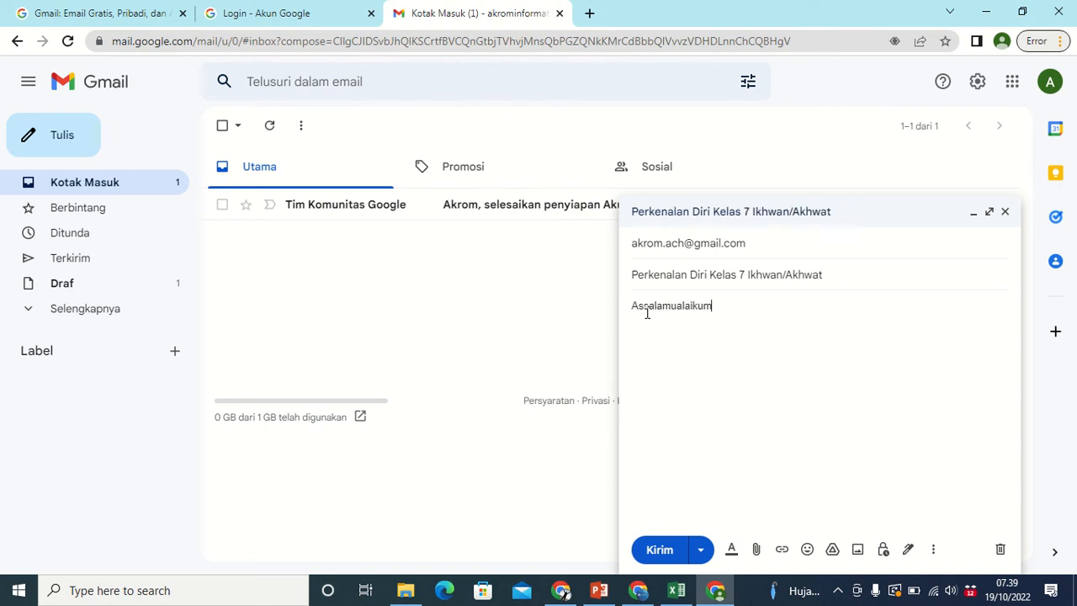
{"action": "type", "text": " Wr. Wb  "}
{"action": "type", "text": "perkenalkan saya"}
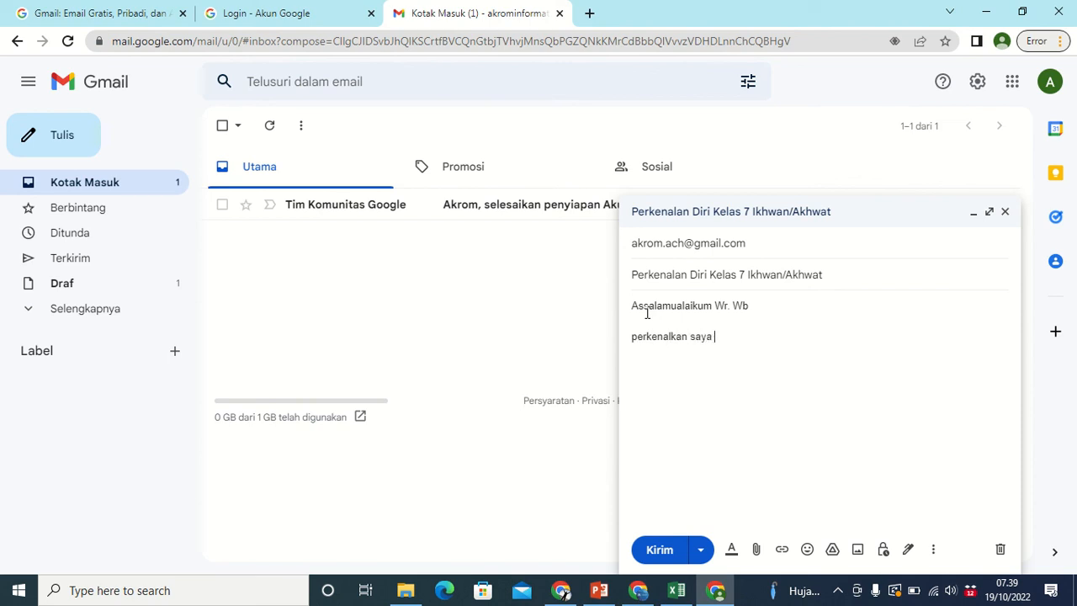
{"action": "type", "text": " a"}
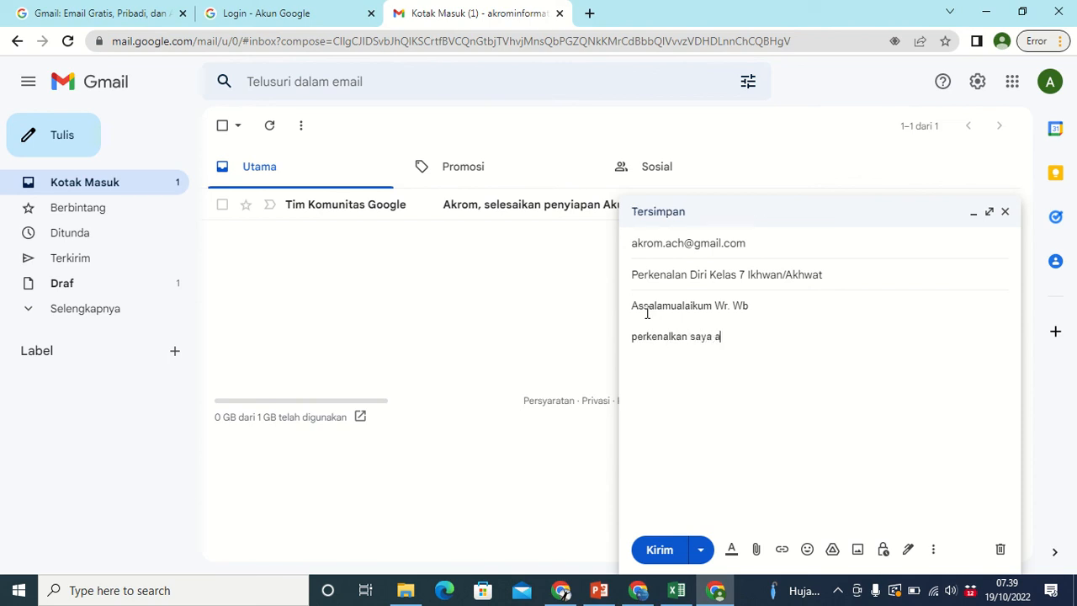
{"action": "type", "text": "hmad kelas 7 ikhwan s"}
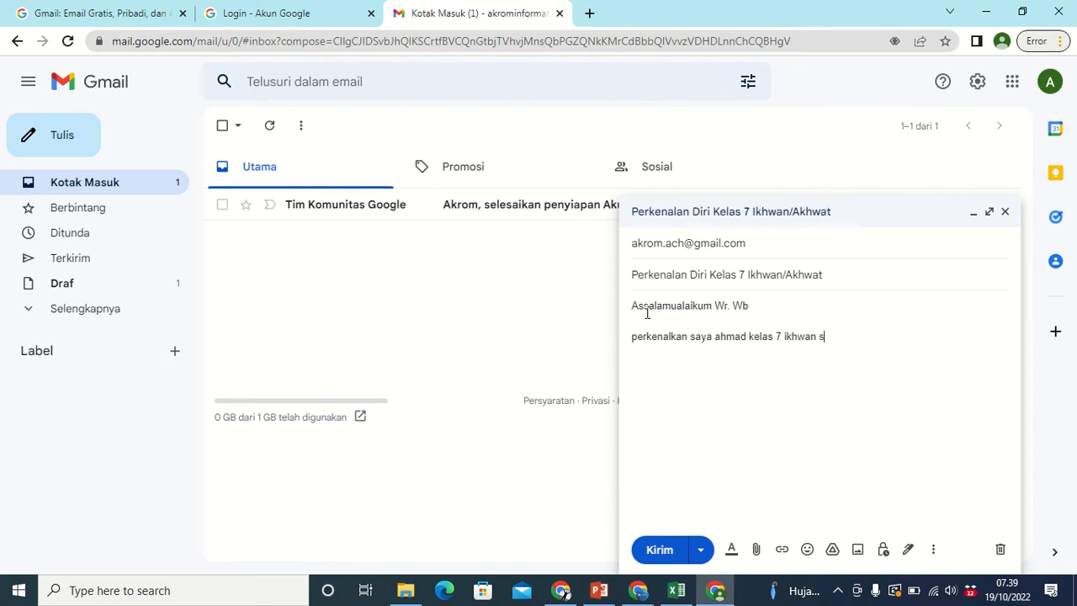
{"action": "type", "text": "mp adzkia,...."}
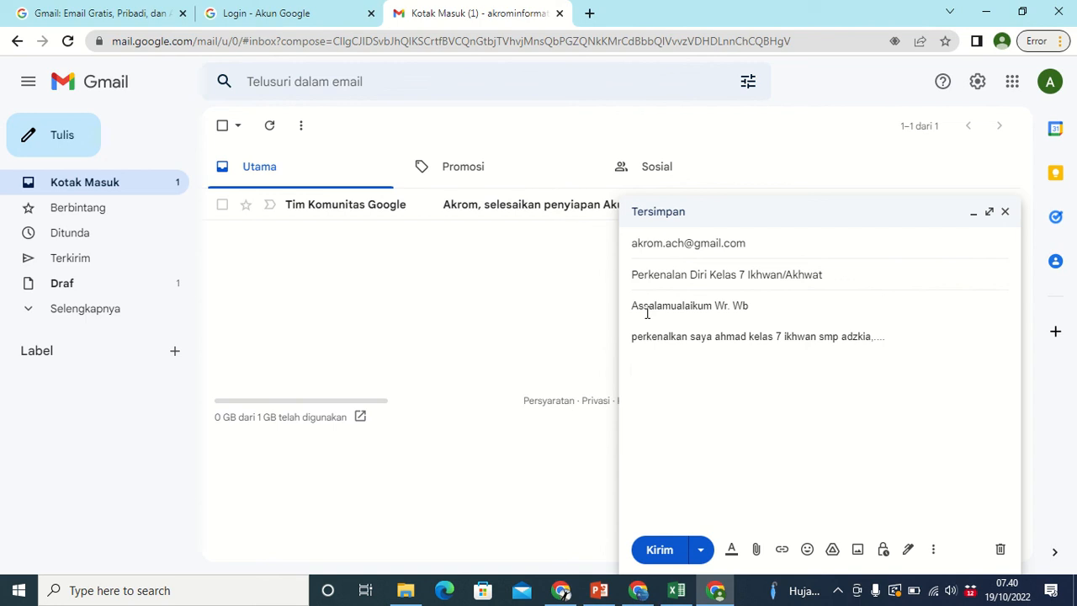
{"action": "type", "text": "st. ijin saya ingin be"}
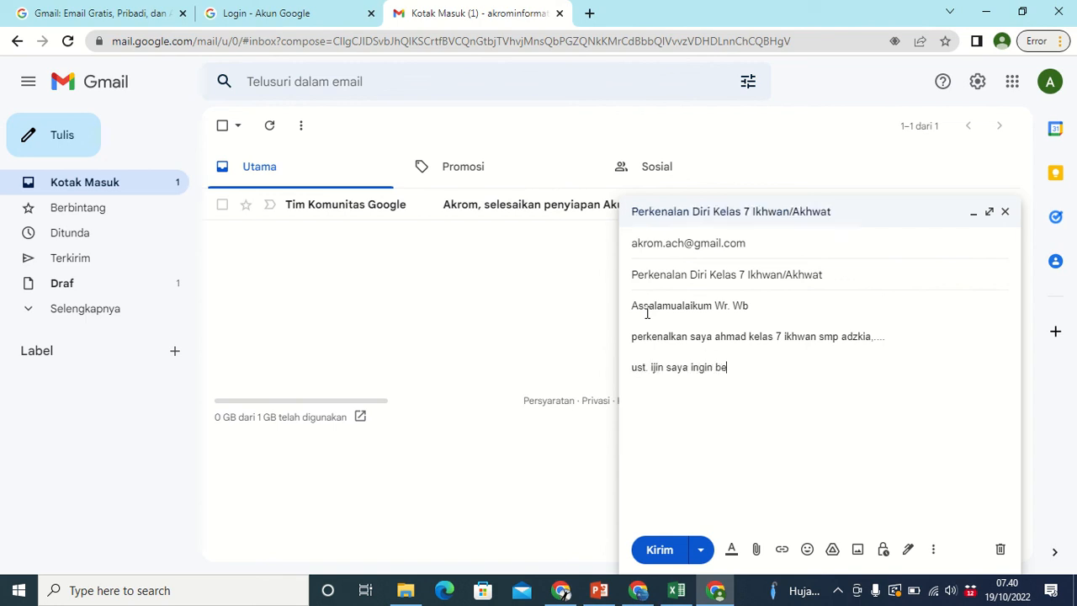
{"action": "type", "text": "lajar komputer bersama ust"}
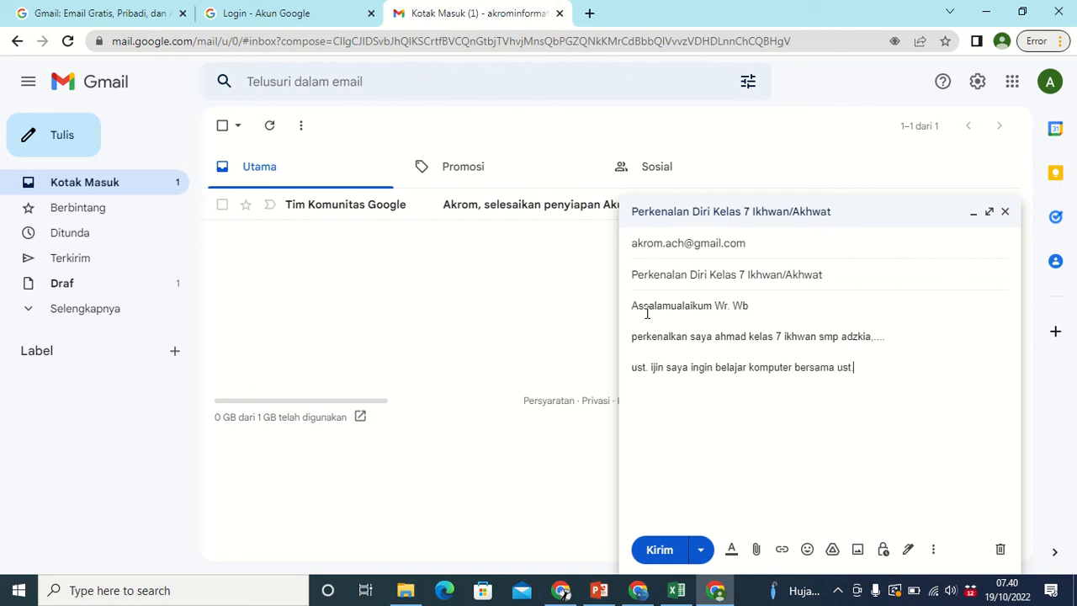
{"action": "type", "text": ". kira"}
{"action": "type", "text": "2 kapan"}
{"action": "type", "text": " wak"}
{"action": "type", "text": "yang bisa"}
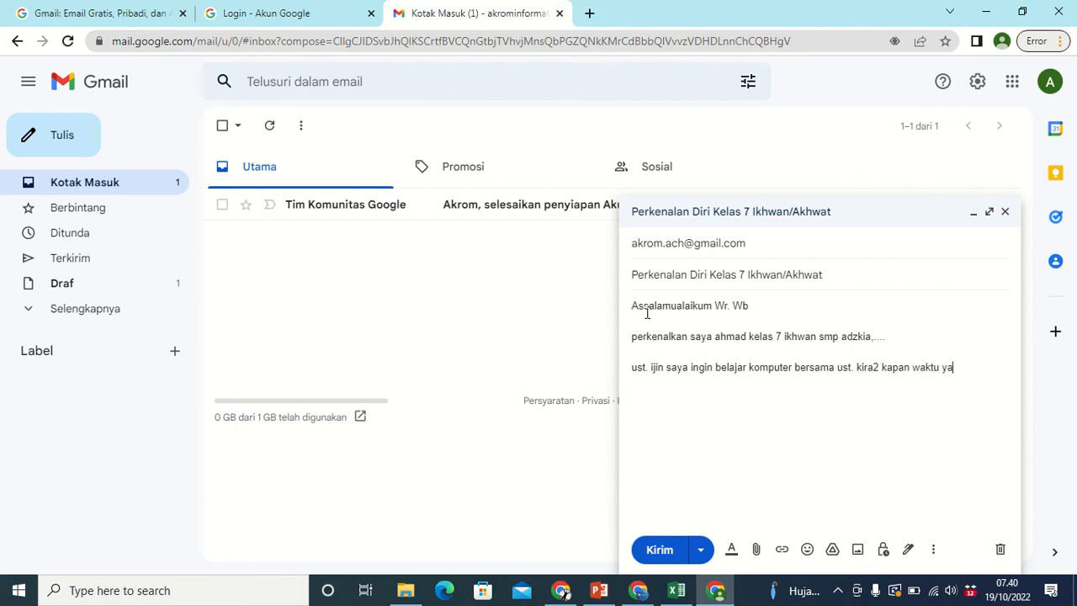
{"action": "key", "text": "BackSpace"}
{"action": "key", "text": "BackSpace"}
{"action": "key", "text": "BackSpace"}
{"action": "key", "text": "BackSpace"}
{"action": "key", "text": "BackSpace"}
{"action": "key", "text": "BackSpace"}
{"action": "key", "text": "BackSpace"}
{"action": "key", "text": "BackSpace"}
{"action": "key", "text": "BackSpace"}
{"action": "type", "text": "ust, bisa"}
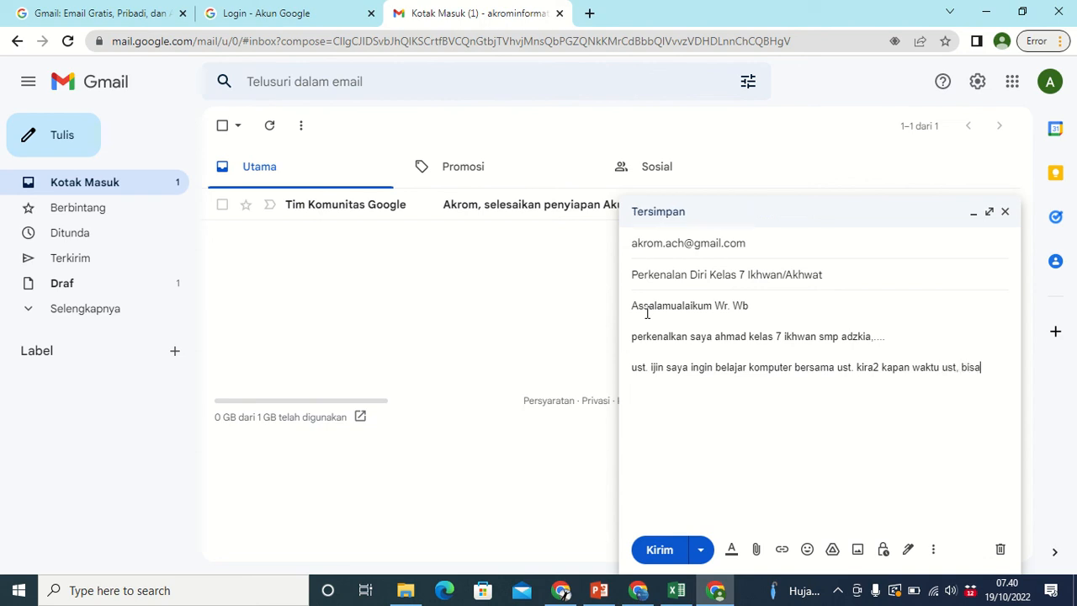
{"action": "type", "text": "?"}
{"action": "key", "text": "Return"}
{"action": "type", "text": "ds"}
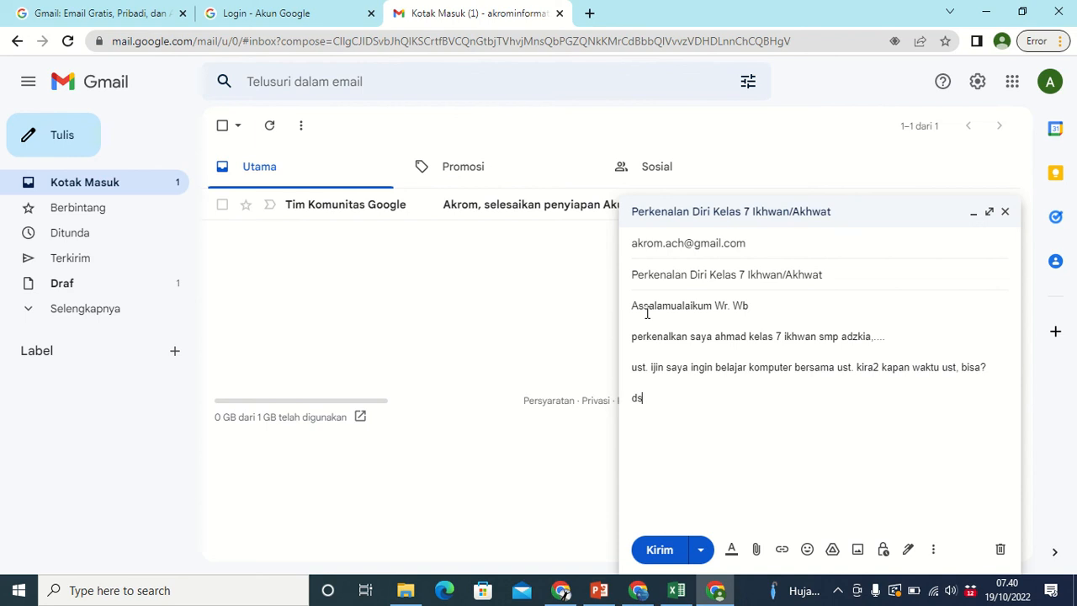
{"action": "type", "text": "t..."}
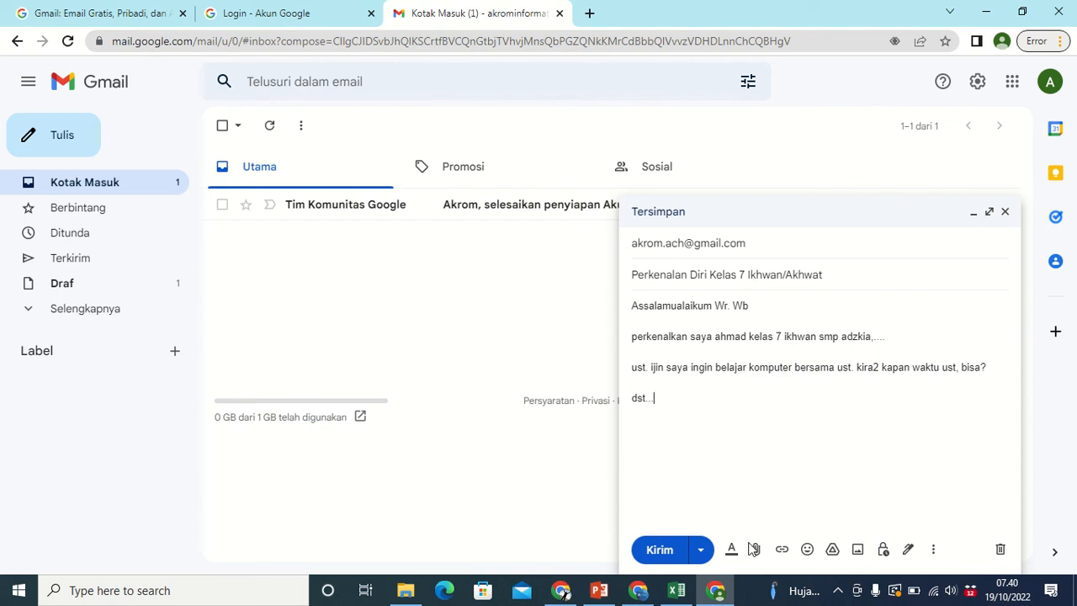
{"action": "key", "text": "Return"}
{"action": "key", "text": "Return"}
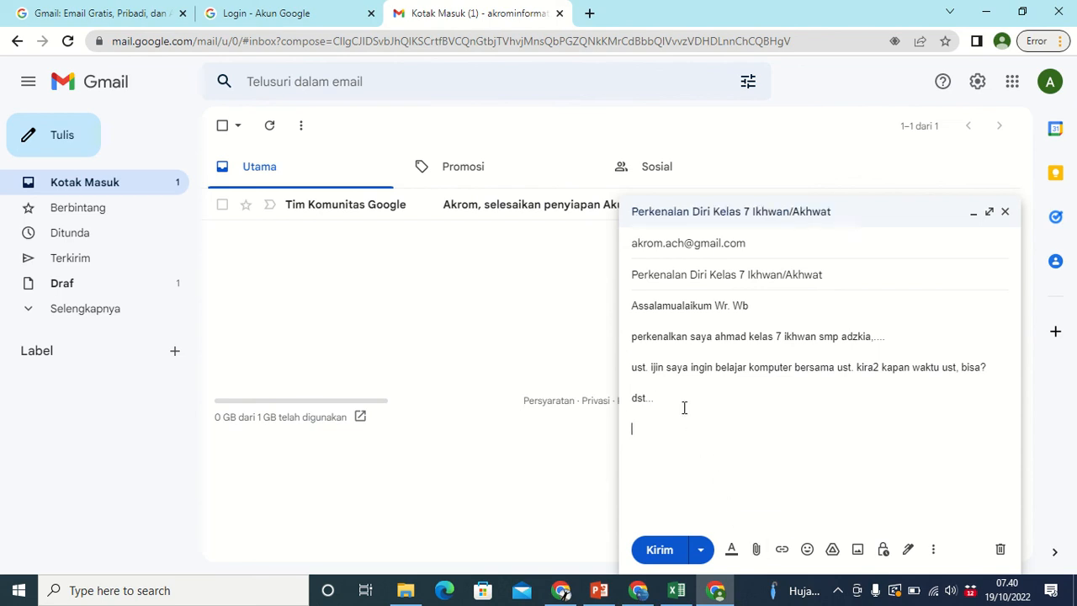
{"action": "type", "text": "berikut saya kirim lampi"}
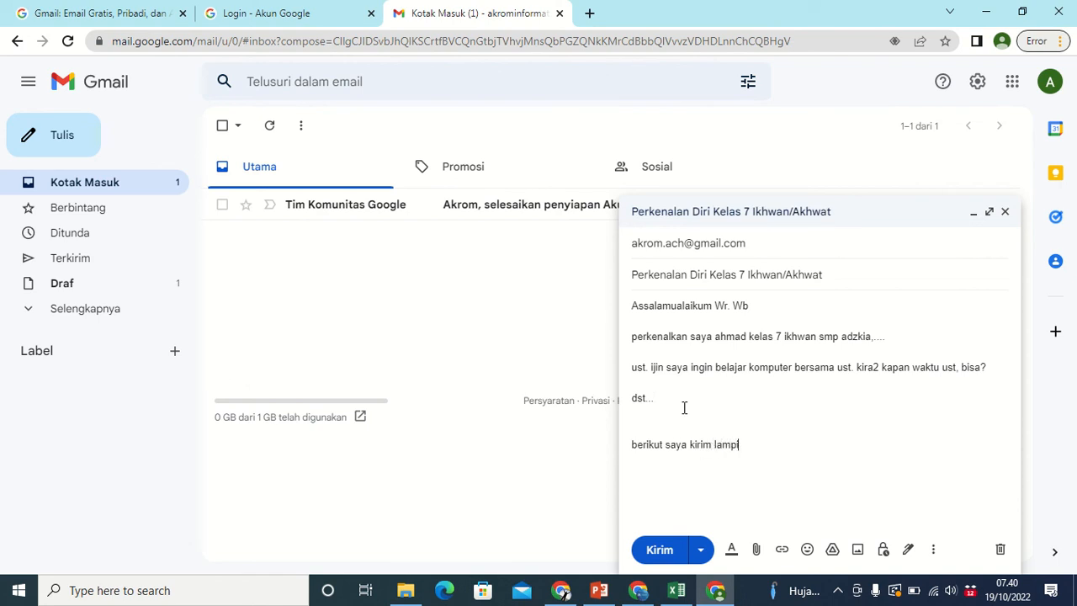
{"action": "type", "text": "ran..."}
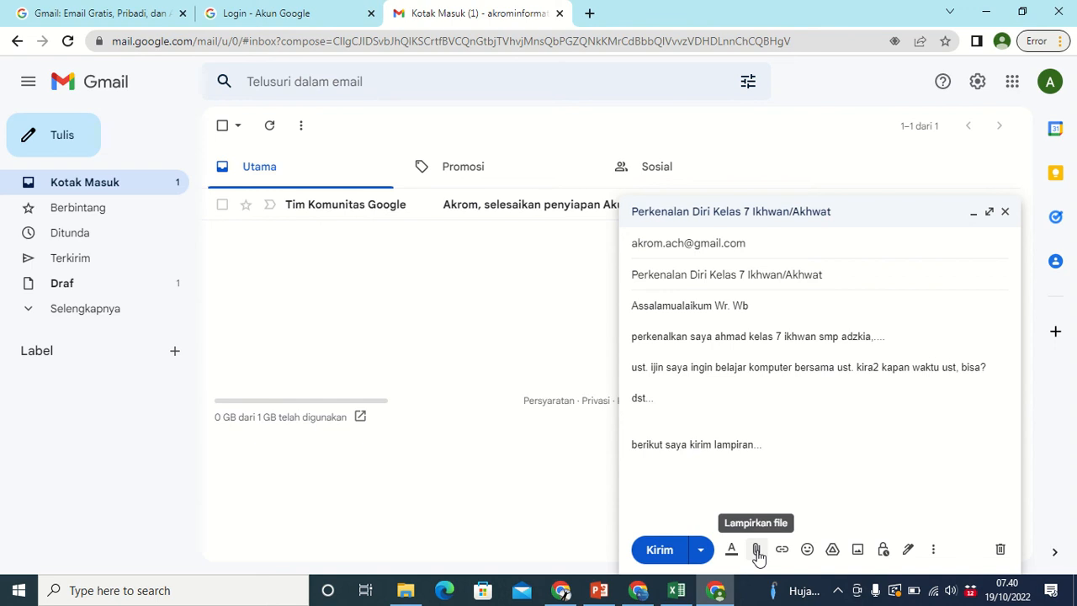
Attach Form Profil Santri.xlsx from the Downloads folder to the draft.
{"action": "left_click", "coordinate": [757, 552]}
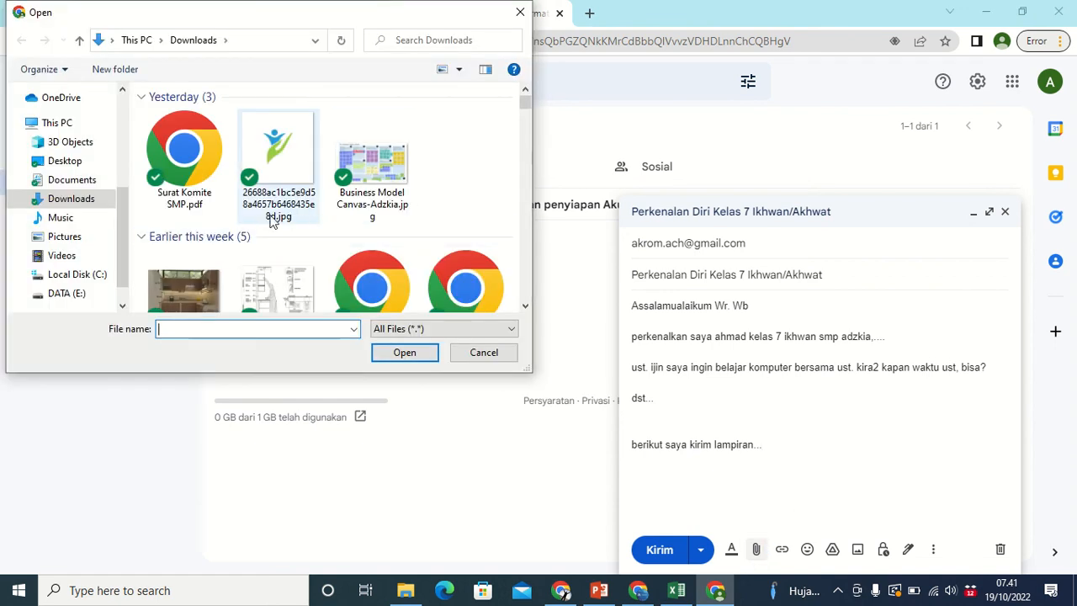
{"action": "scroll", "coordinate": [254, 226], "scroll_direction": "down", "scroll_amount": 1}
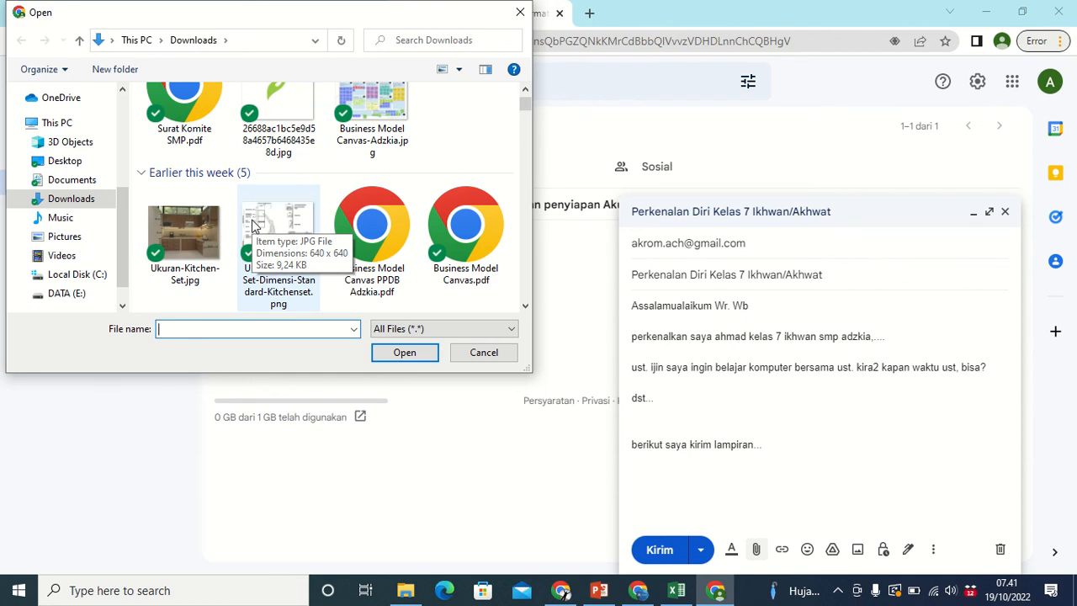
{"action": "scroll", "coordinate": [256, 226], "scroll_direction": "up", "scroll_amount": 1}
{"action": "scroll", "coordinate": [278, 227], "scroll_direction": "down", "scroll_amount": 2}
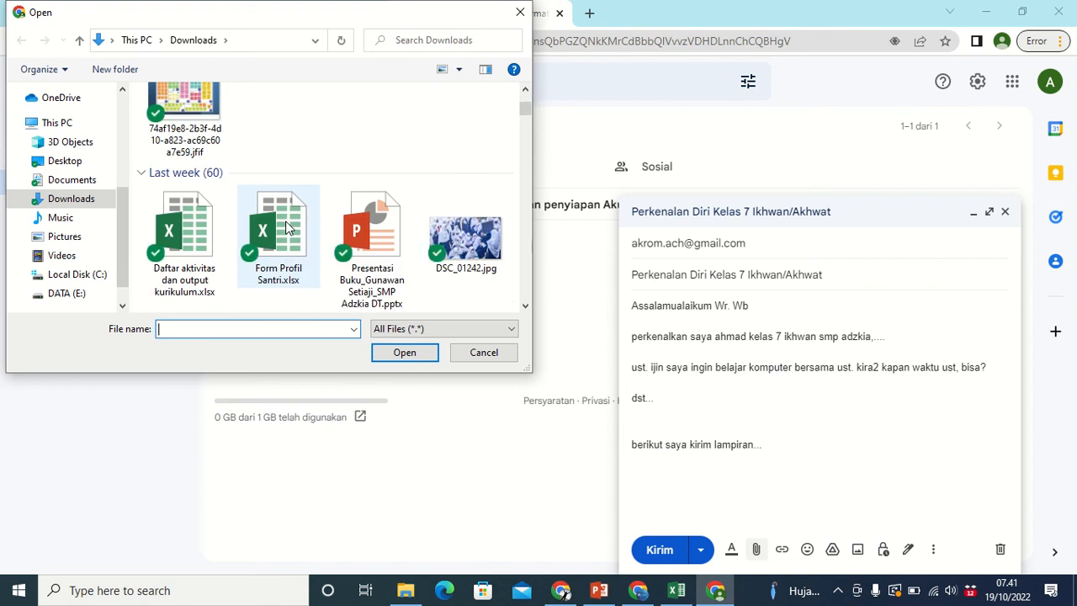
{"action": "scroll", "coordinate": [285, 227], "scroll_direction": "down", "scroll_amount": 2}
{"action": "scroll", "coordinate": [285, 227], "scroll_direction": "up", "scroll_amount": 1}
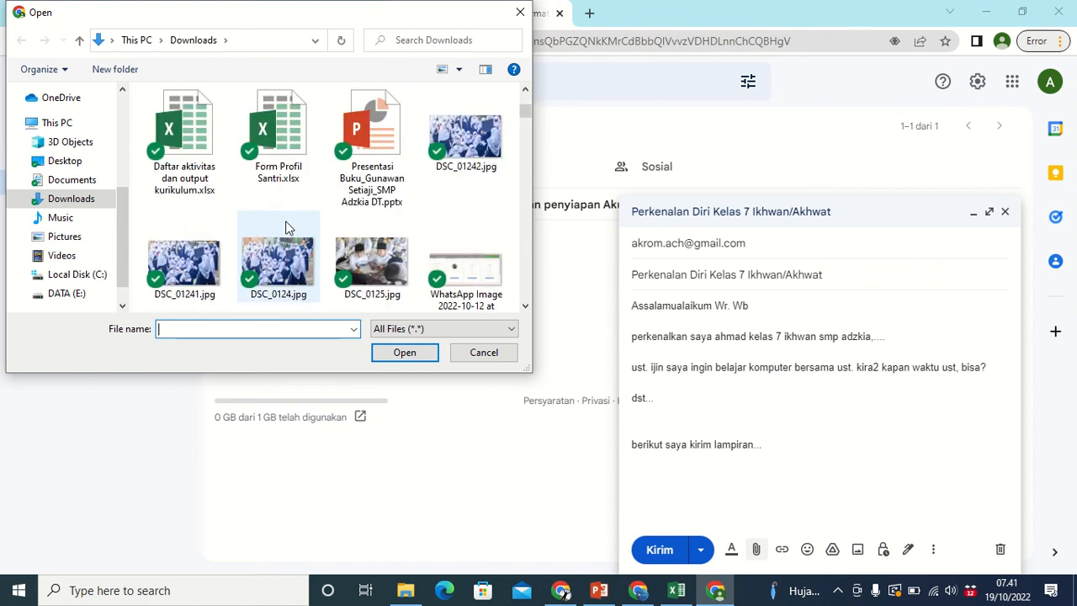
{"action": "left_click", "coordinate": [277, 132]}
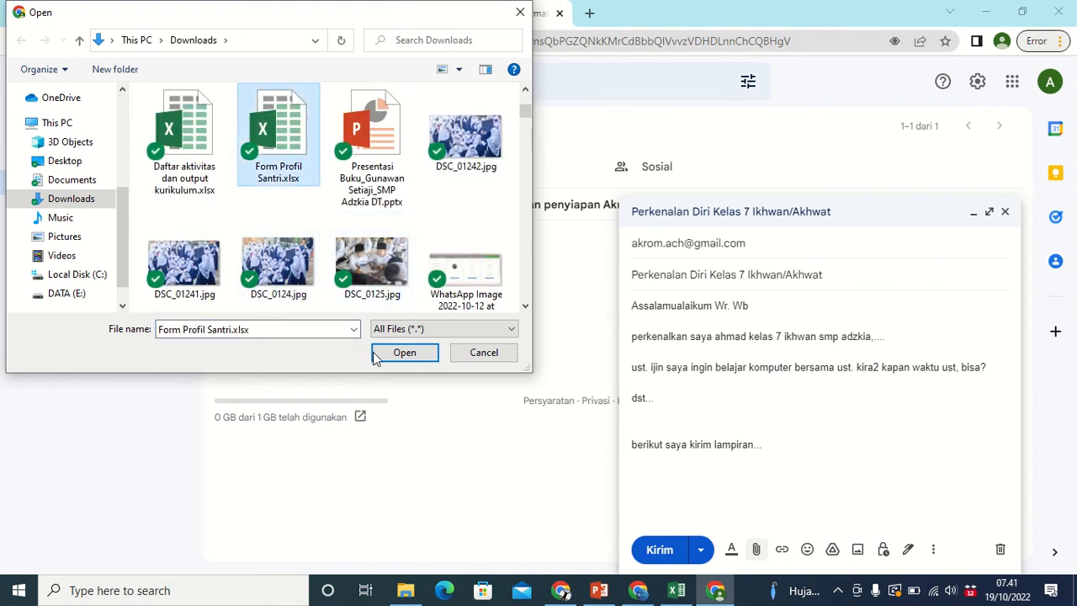
{"action": "left_click", "coordinate": [403, 353]}
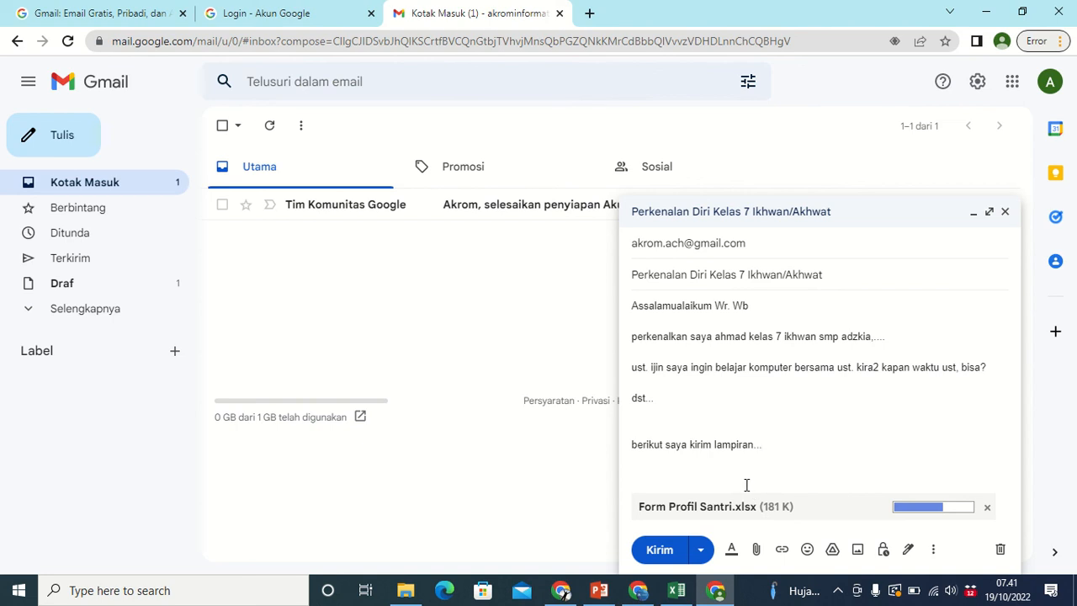
Send the introduction email and check it in the Terkirim folder.
{"action": "mouse_move", "coordinate": [320, 7]}
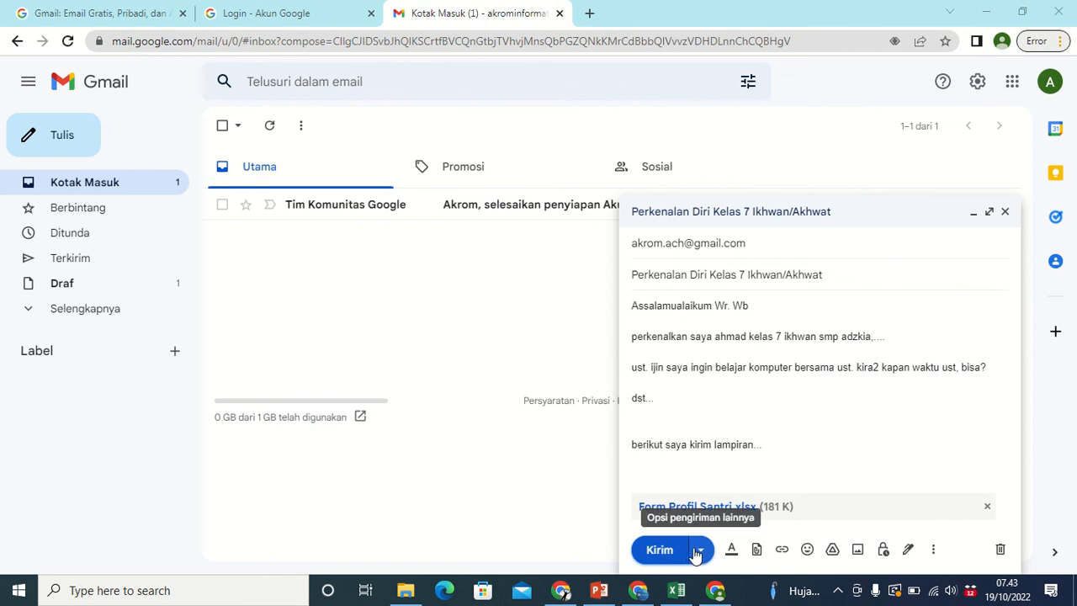
{"action": "left_click", "coordinate": [699, 551]}
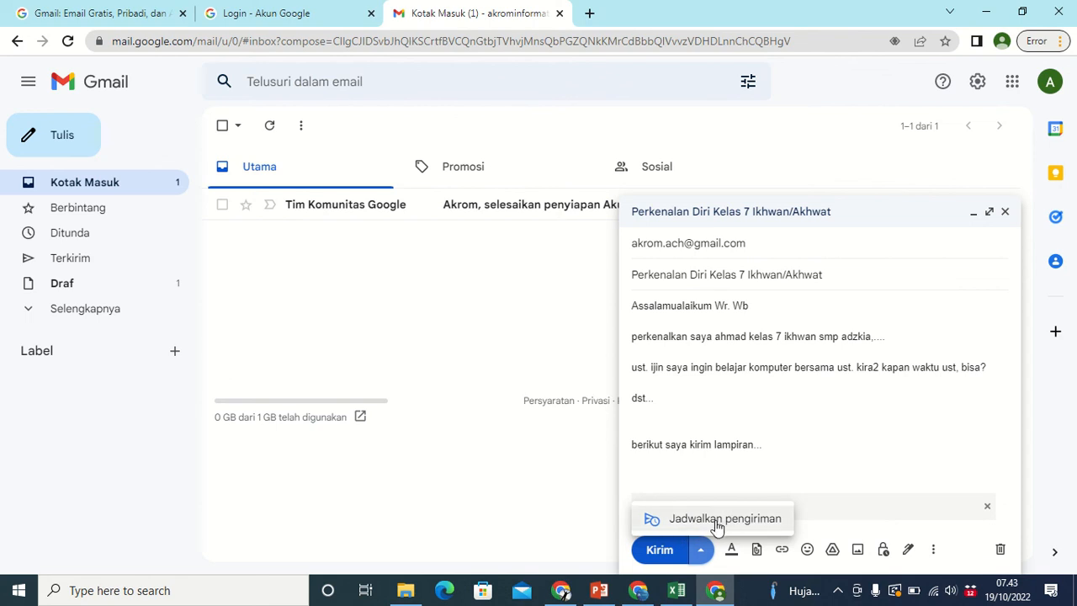
{"action": "left_click", "coordinate": [665, 550]}
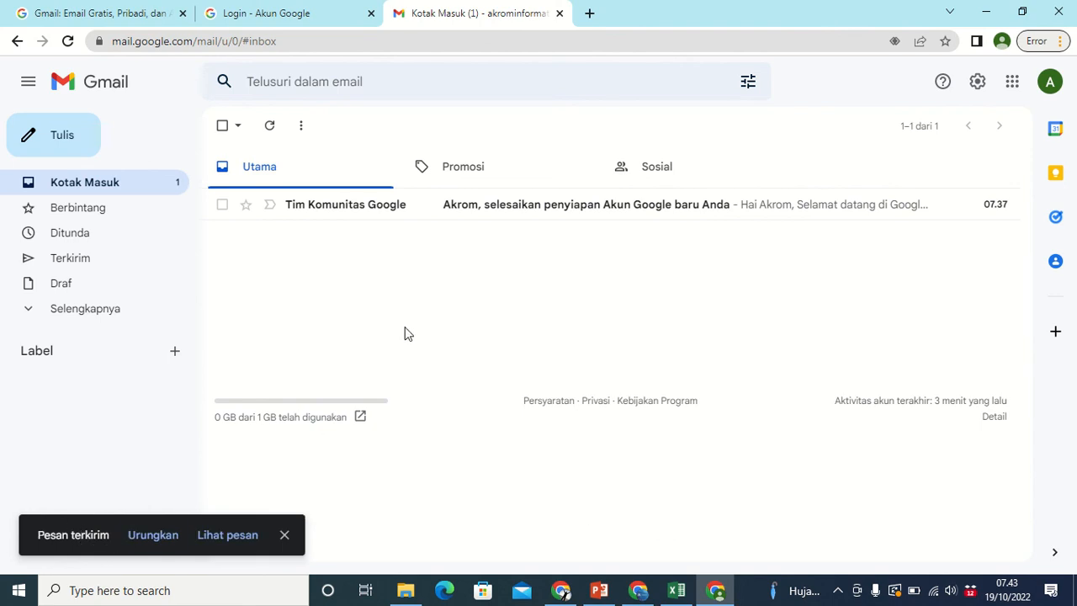
{"action": "left_click", "coordinate": [71, 260]}
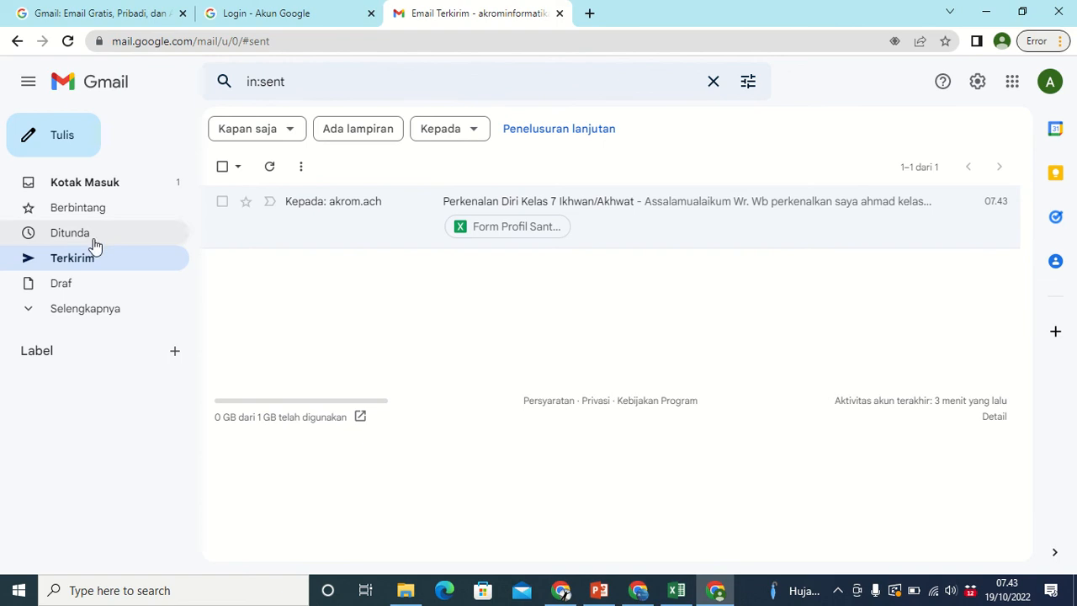
Open the Tim Komunitas Google welcome email from Kotak Masuk, then return to the inbox.
{"action": "left_click", "coordinate": [84, 186]}
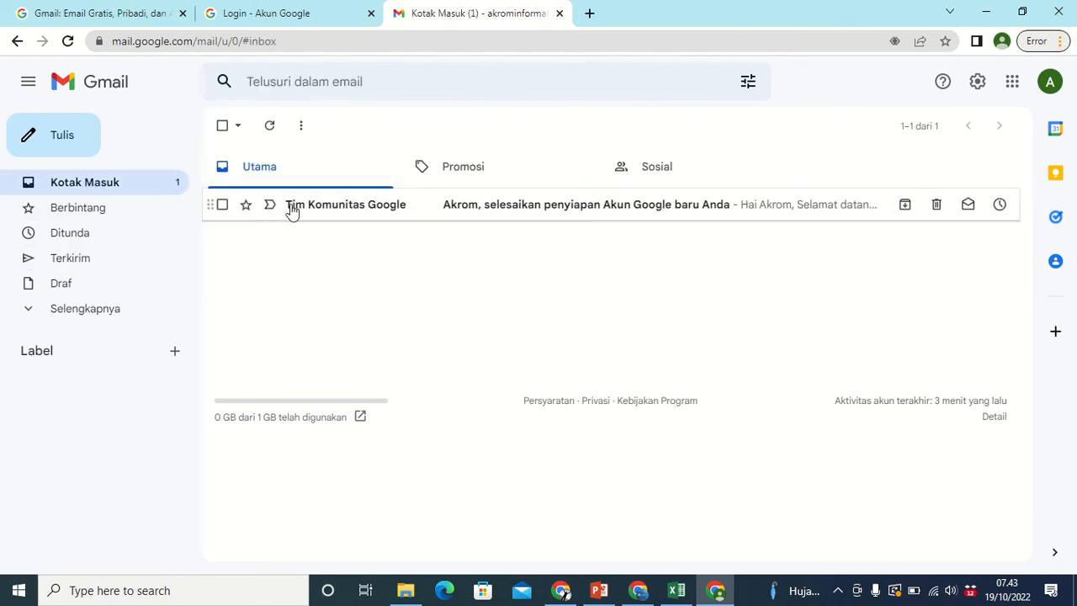
{"action": "left_click", "coordinate": [319, 207]}
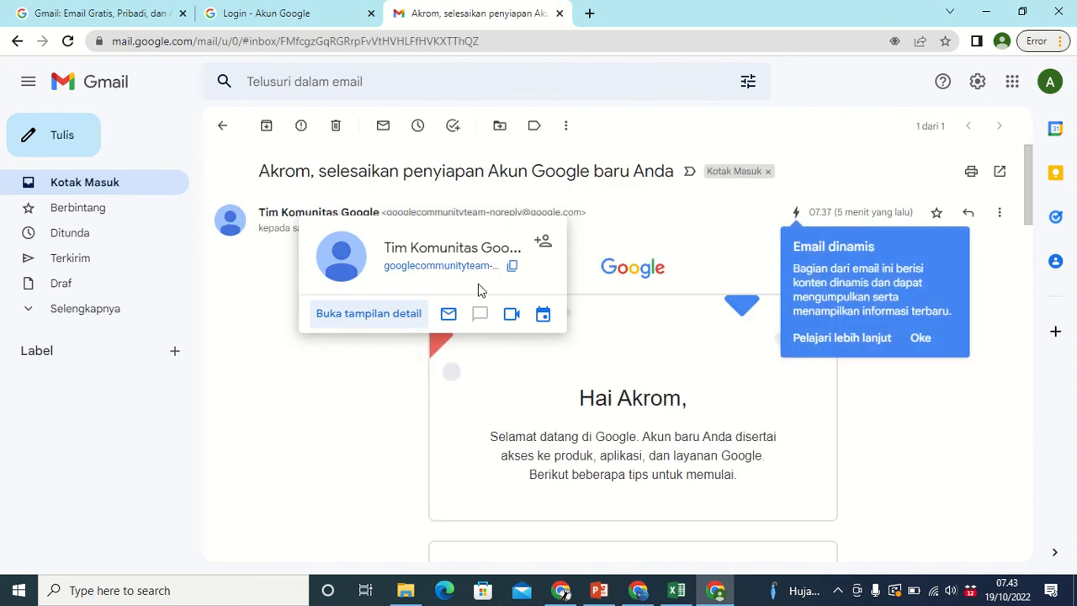
{"action": "left_click", "coordinate": [89, 188]}
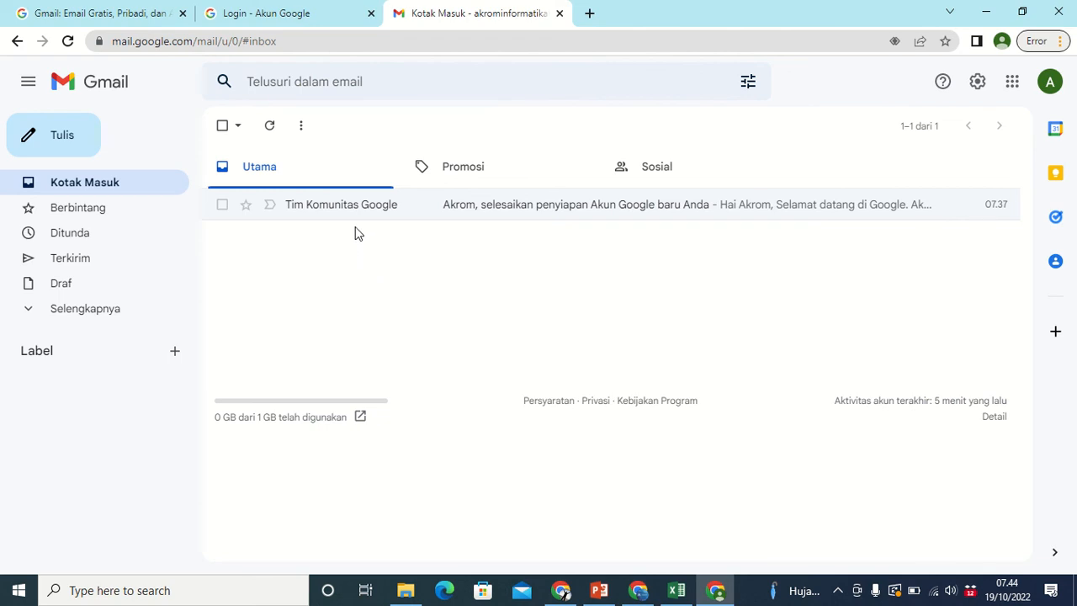
Reload Gmail and open the newly arrived 'Contoh kirim email' message.
{"action": "left_click", "coordinate": [68, 42]}
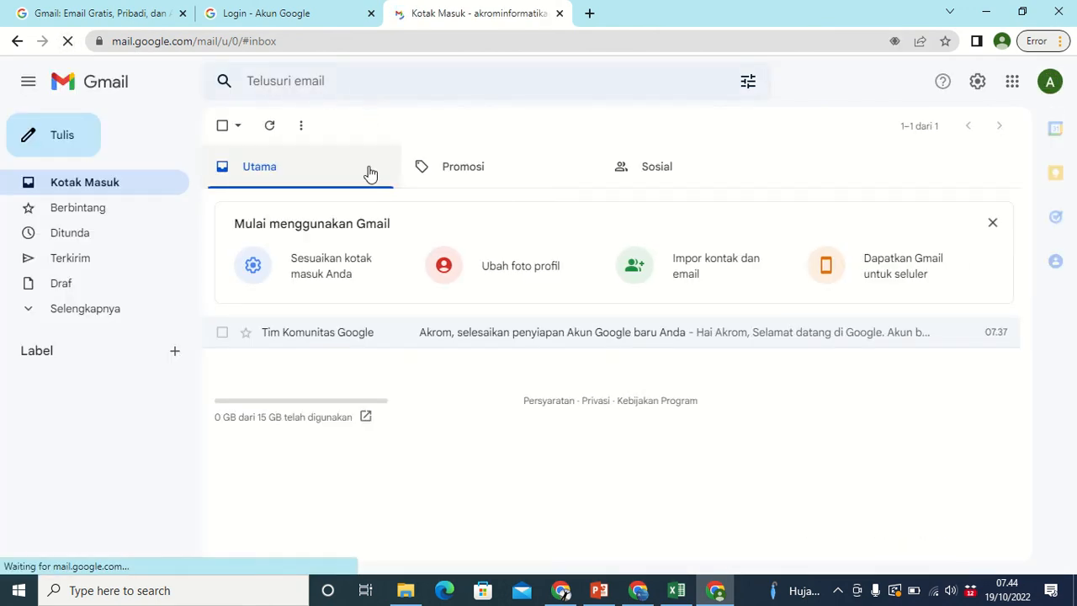
{"action": "left_click", "coordinate": [105, 187]}
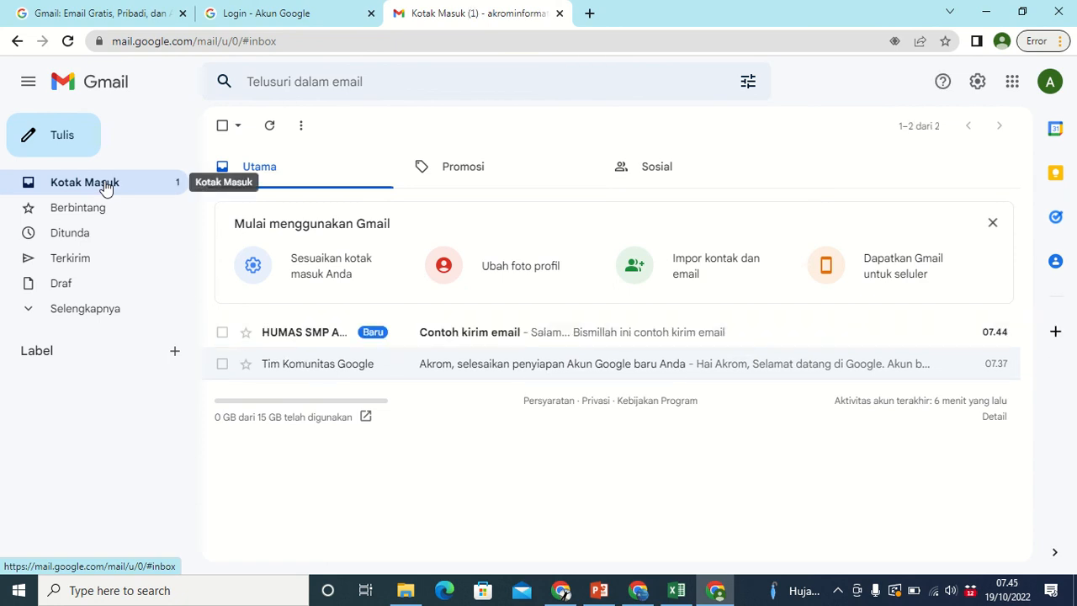
{"action": "left_click", "coordinate": [317, 336]}
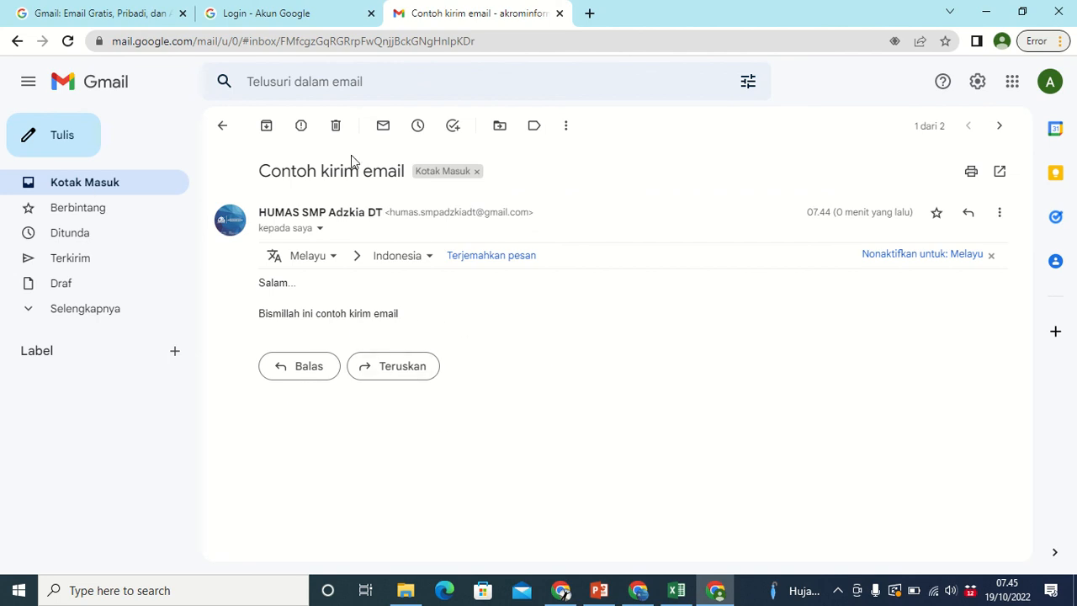
Forward 'Contoh kirim email' to the suggested contact from autocomplete and send it.
{"action": "left_click", "coordinate": [384, 366]}
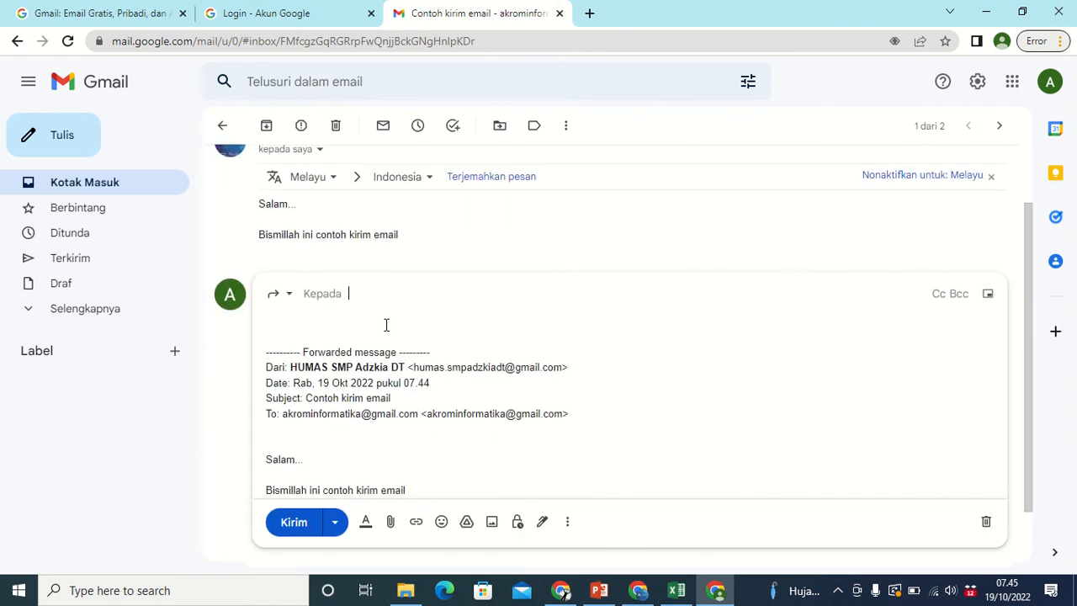
{"action": "type", "text": "a"}
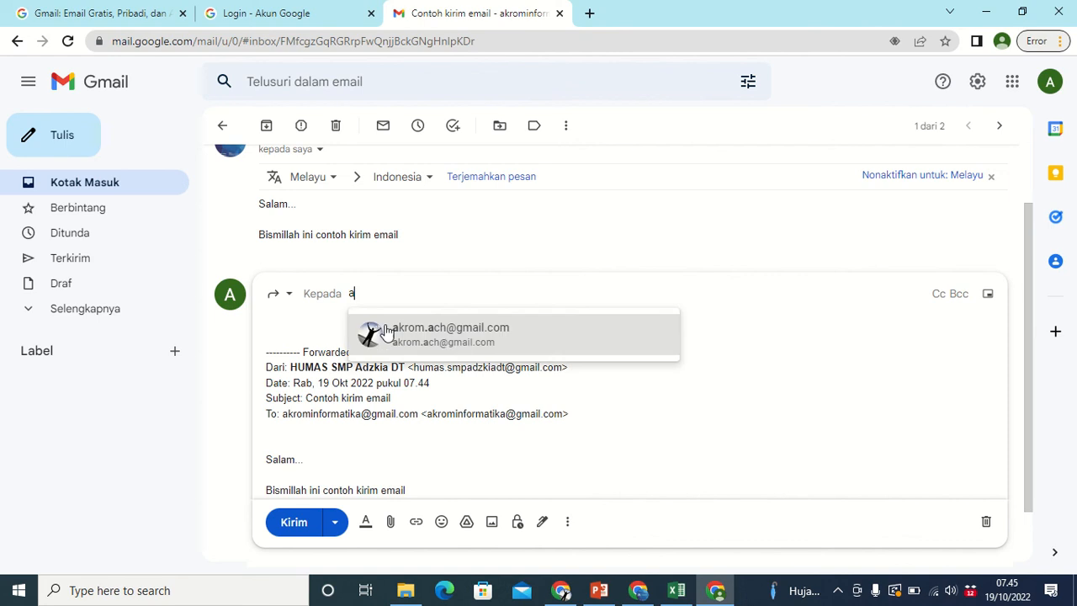
{"action": "left_click", "coordinate": [386, 331]}
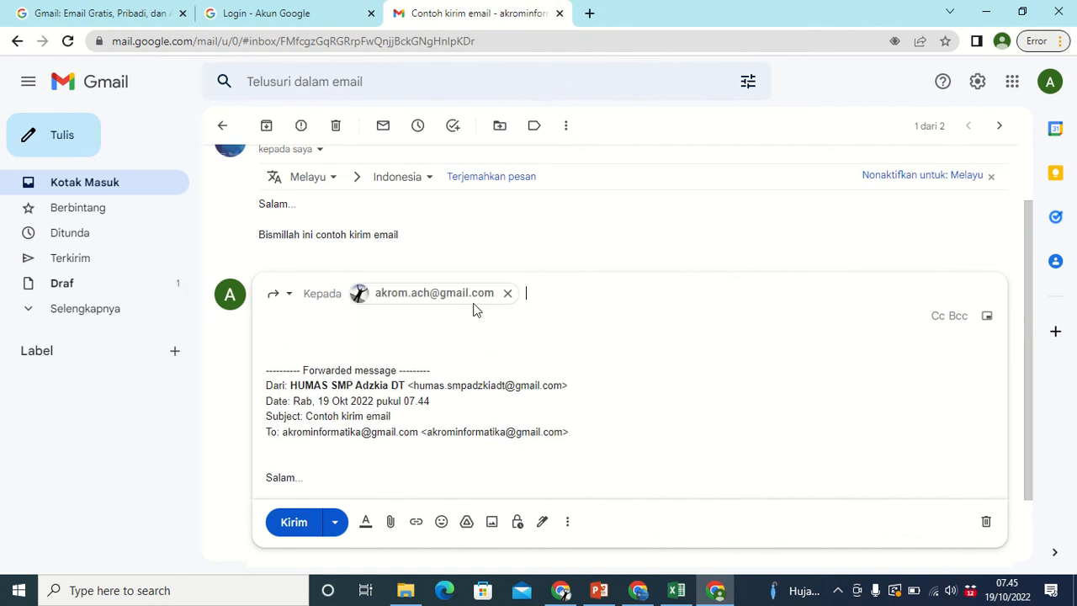
{"action": "scroll", "coordinate": [435, 291], "scroll_direction": "up", "scroll_amount": 1}
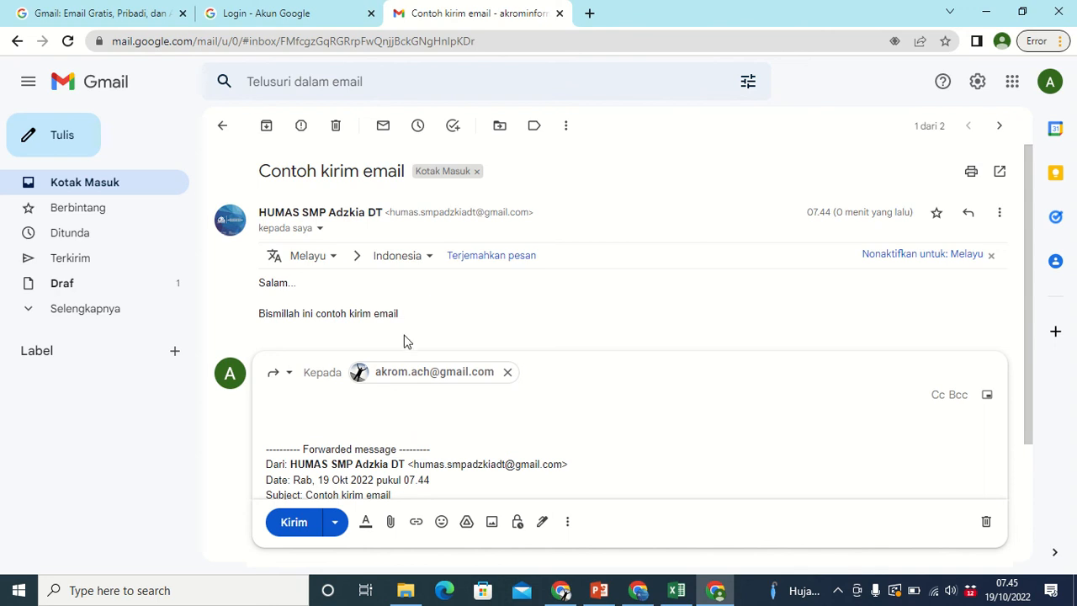
{"action": "scroll", "coordinate": [404, 339], "scroll_direction": "down", "scroll_amount": 1}
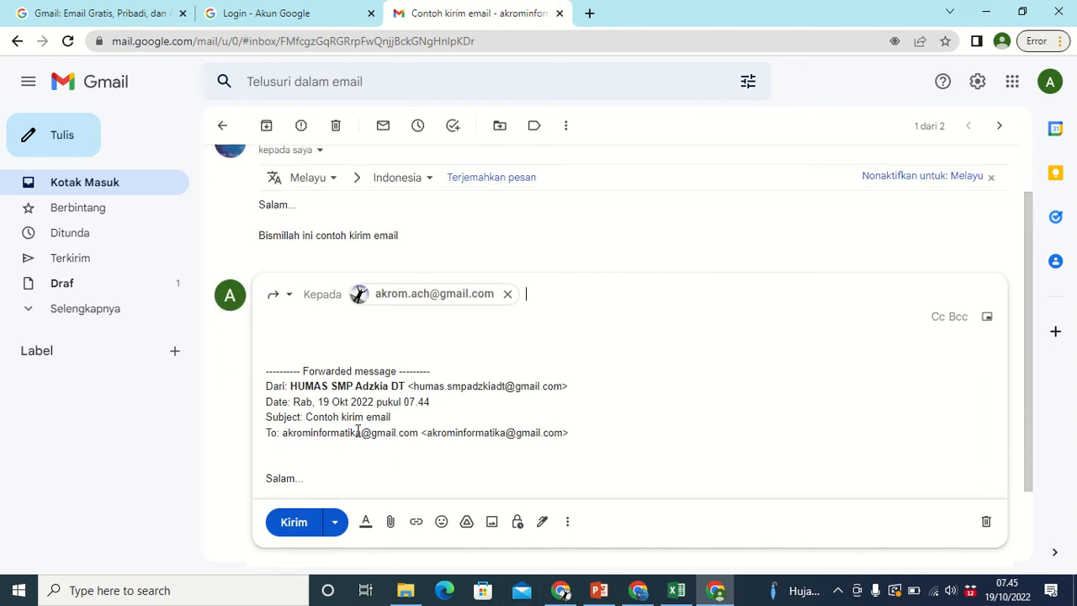
{"action": "left_click", "coordinate": [294, 523]}
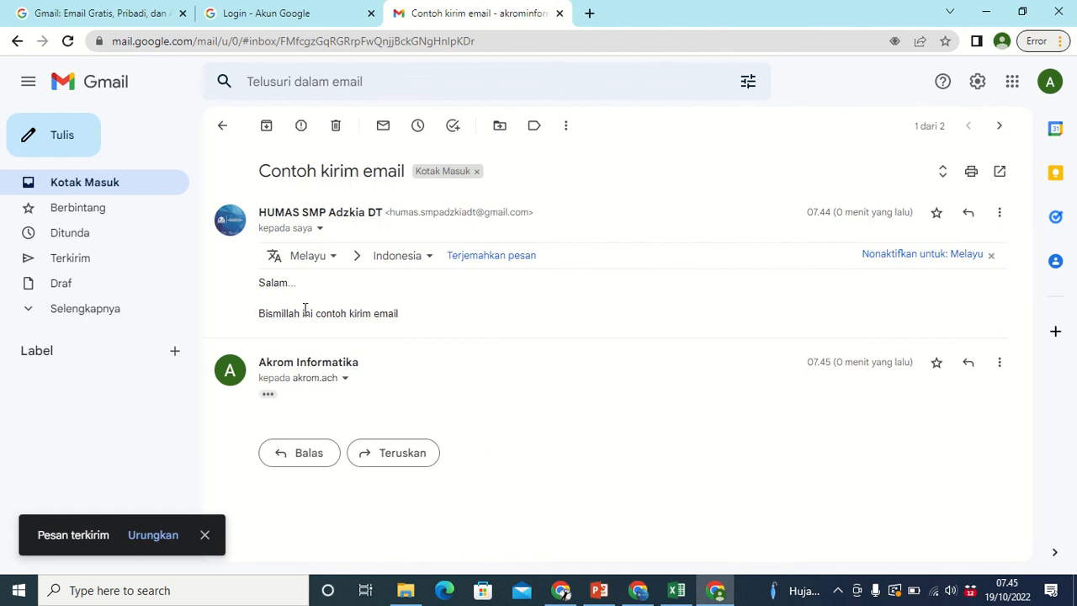
Open the Terkirim (Sent) folder listing the forwarded message and the introduction email.
{"action": "left_click", "coordinate": [99, 263]}
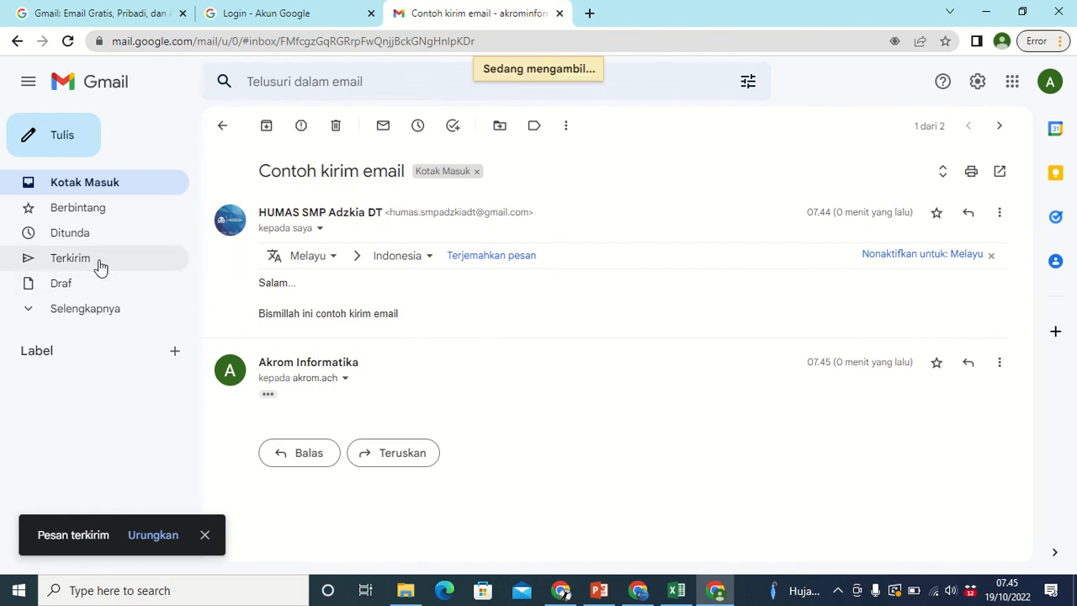